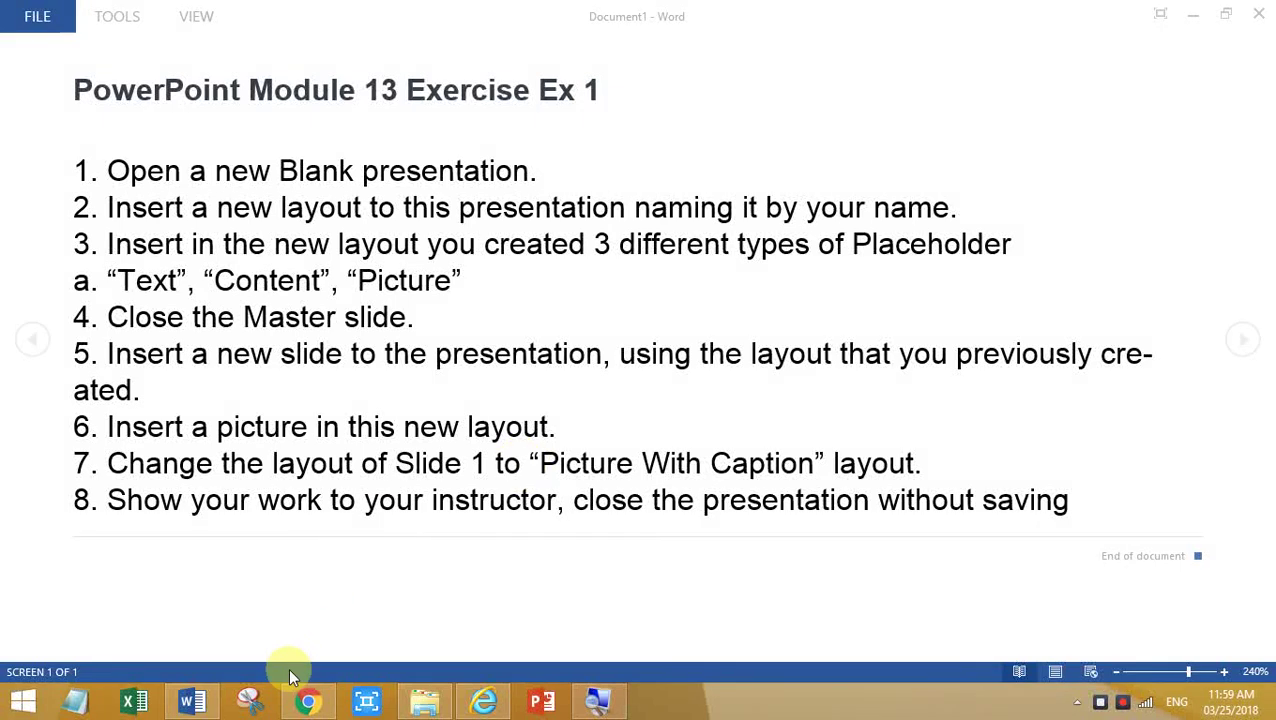
- Switch to Chrome to show the Edmodo post 'PowerPoint Module 13 Exercise Ex 1'
click(305, 702)
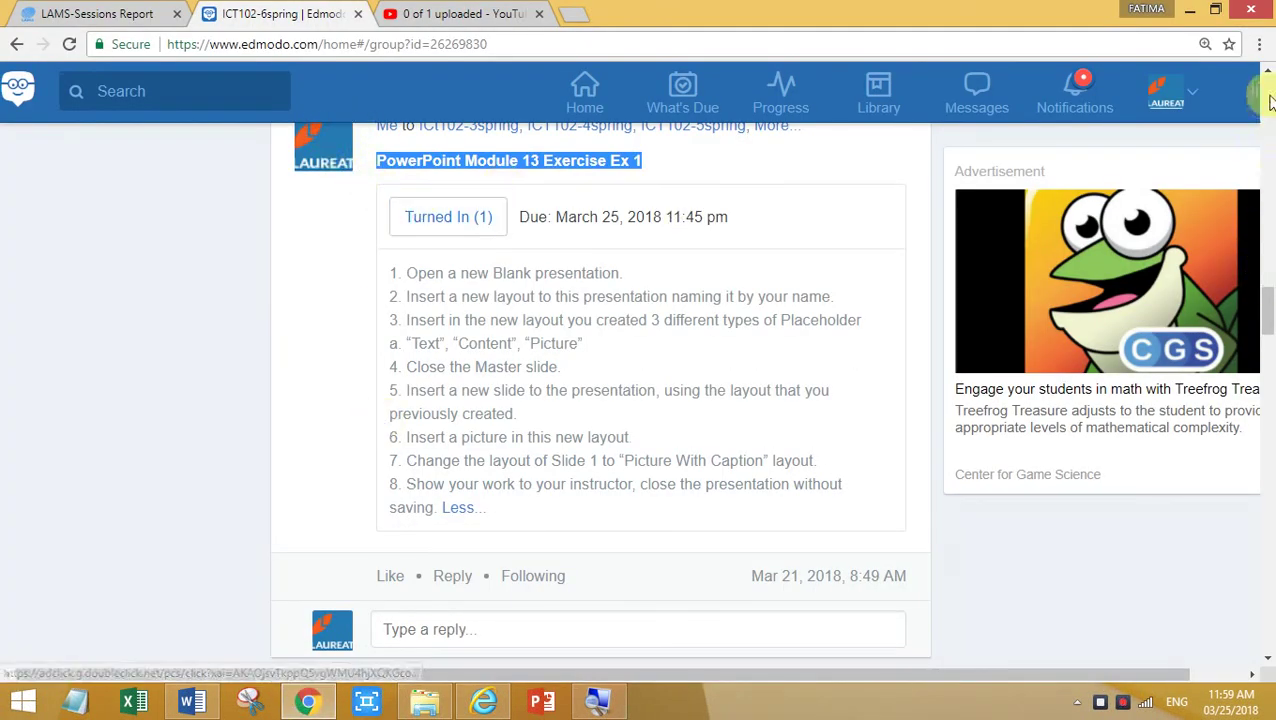
- Read through the Edmodo assignment post, then bring the Word instructions back
scroll(1270, 80, up, 1)
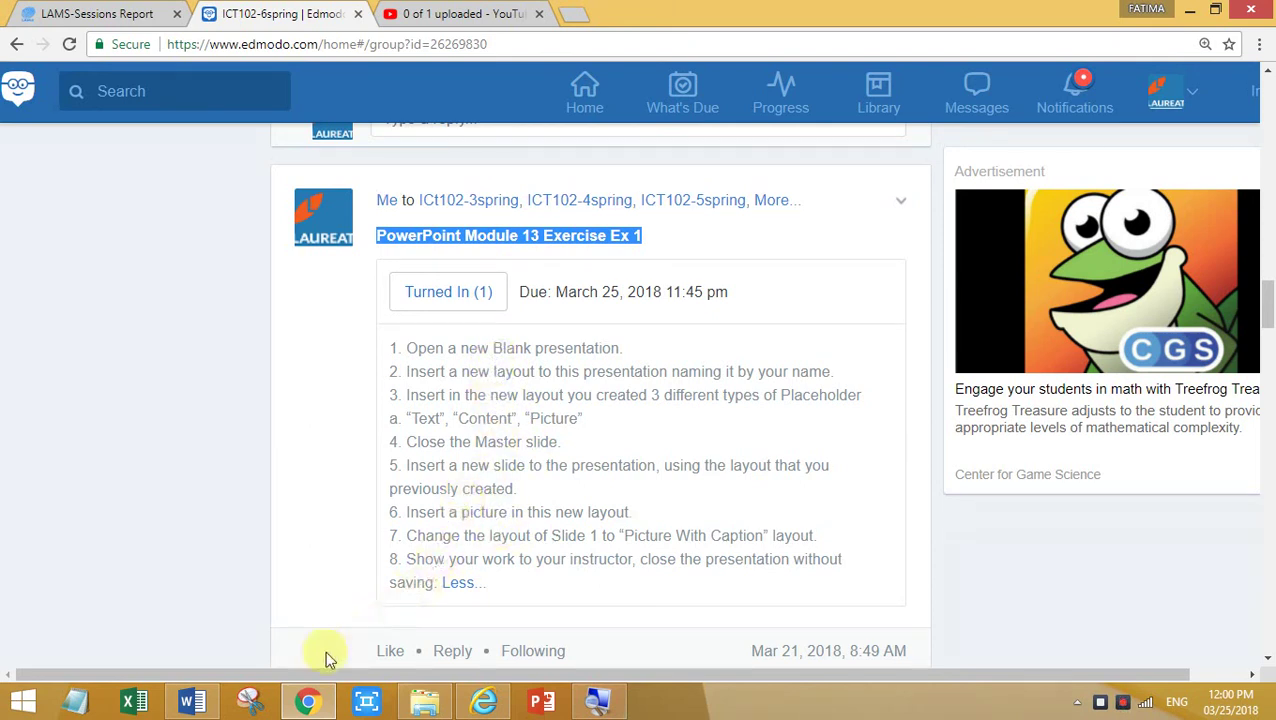
click(192, 703)
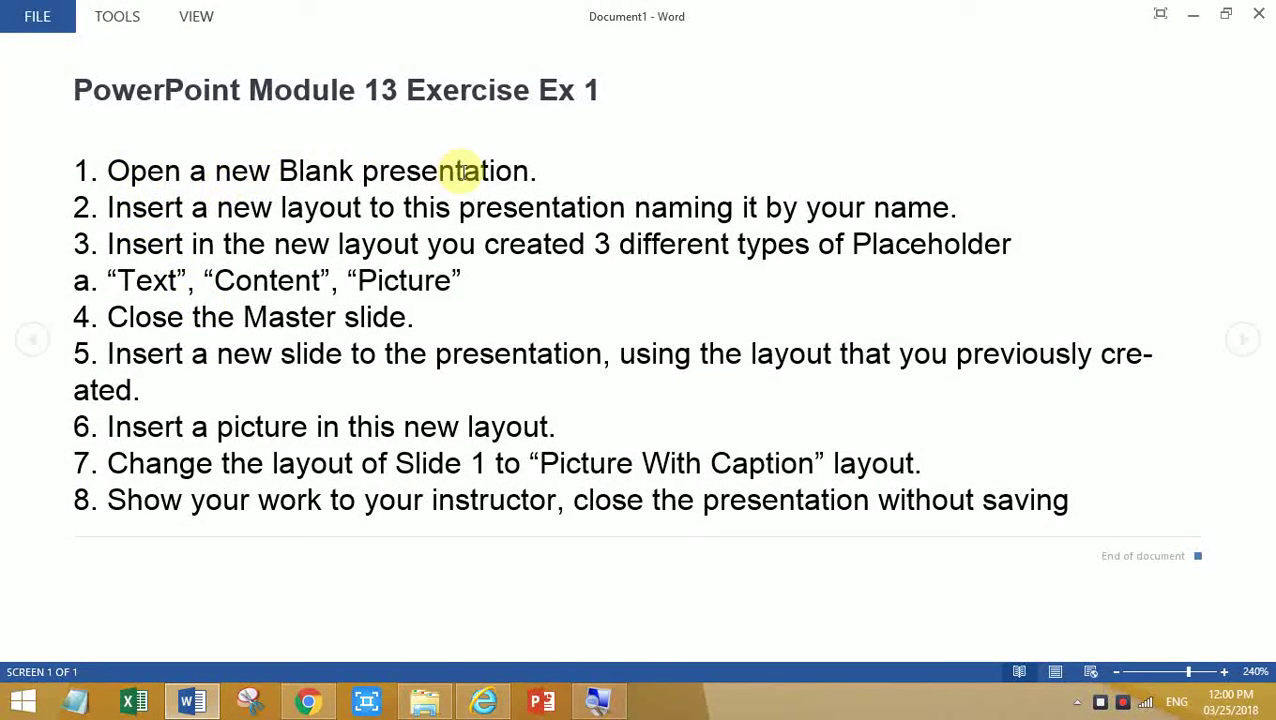
- Launch PowerPoint 2013 and start a blank presentation, Presentation1
click(540, 703)
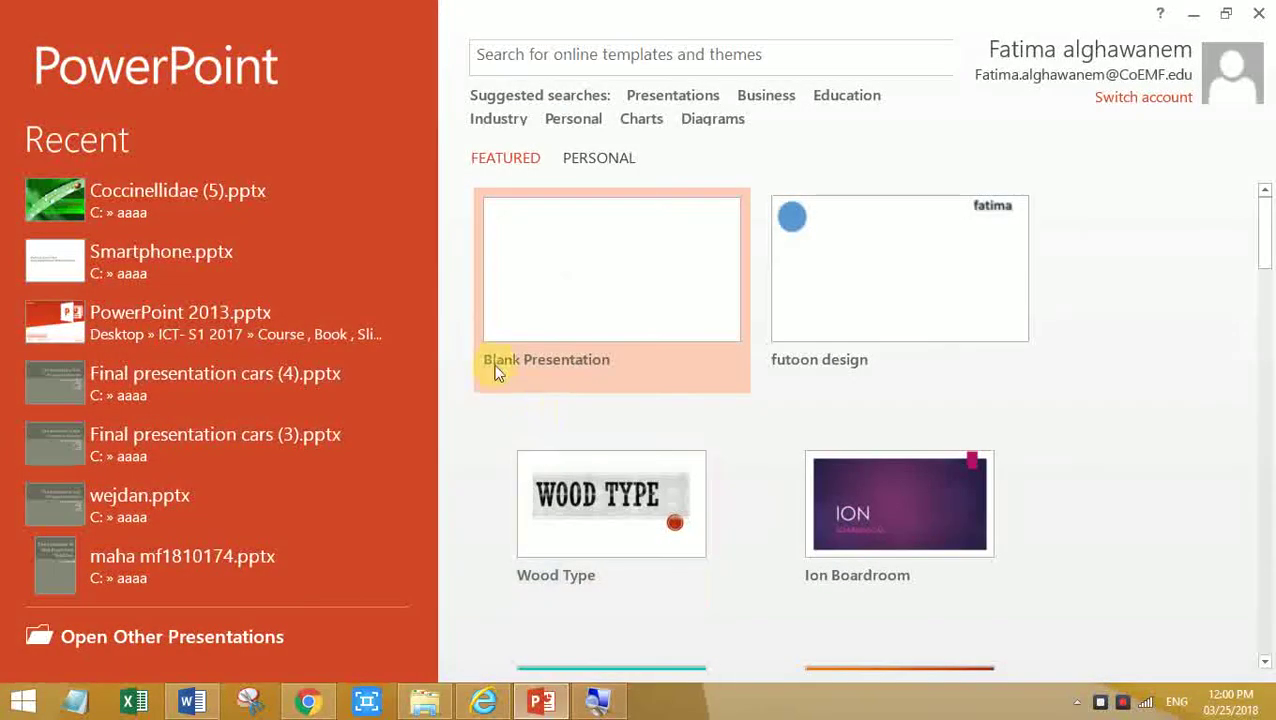
click(549, 285)
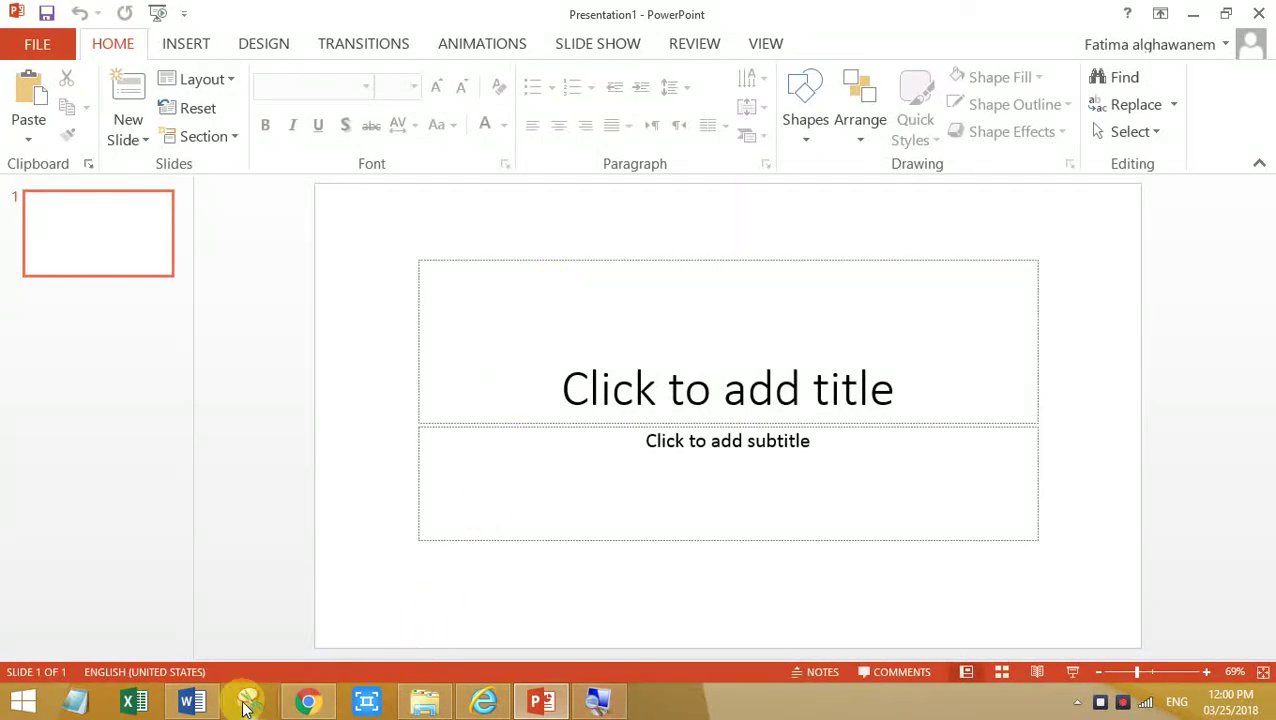
click(205, 701)
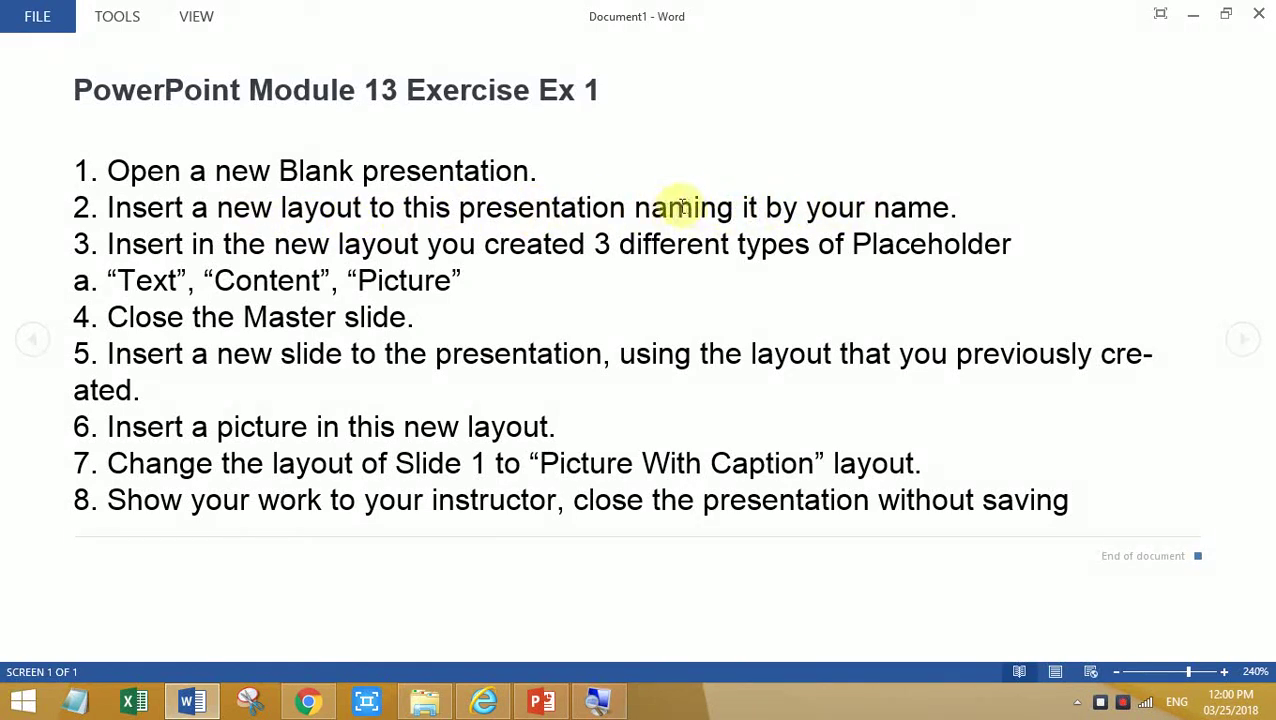
click(541, 701)
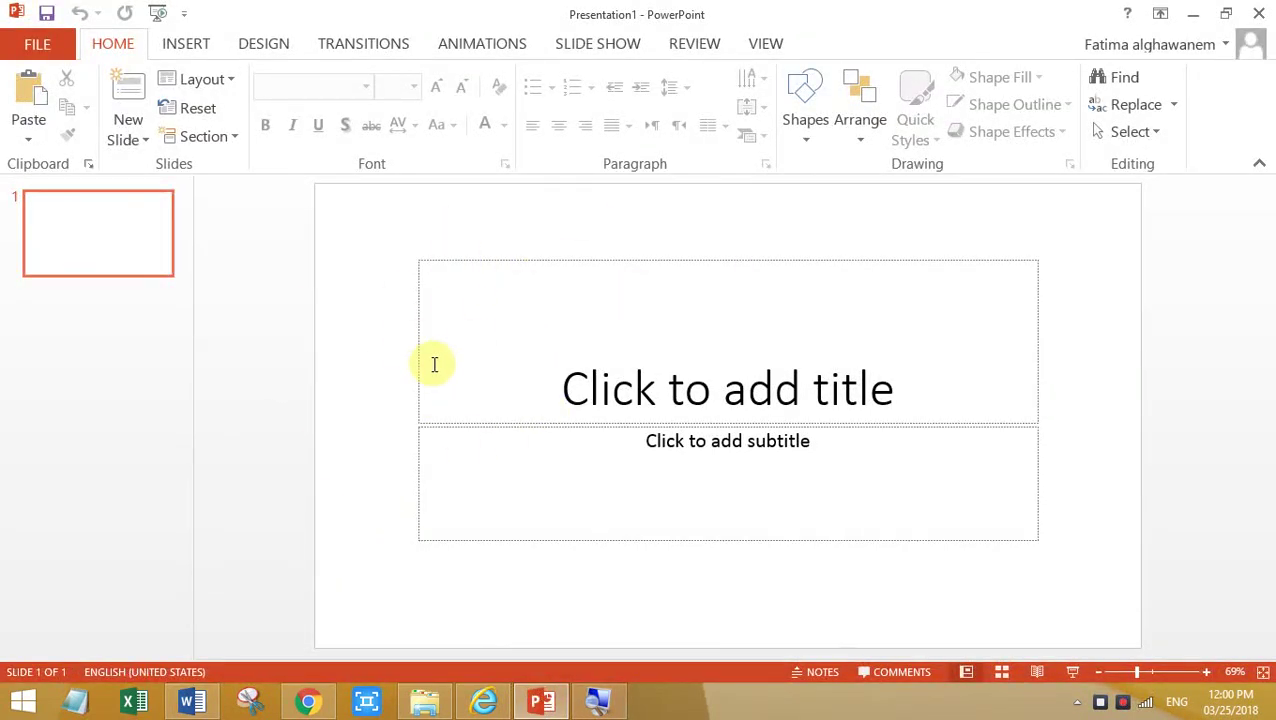
- In Slide Master view, insert a new layout and rename it with the student's name
click(766, 44)
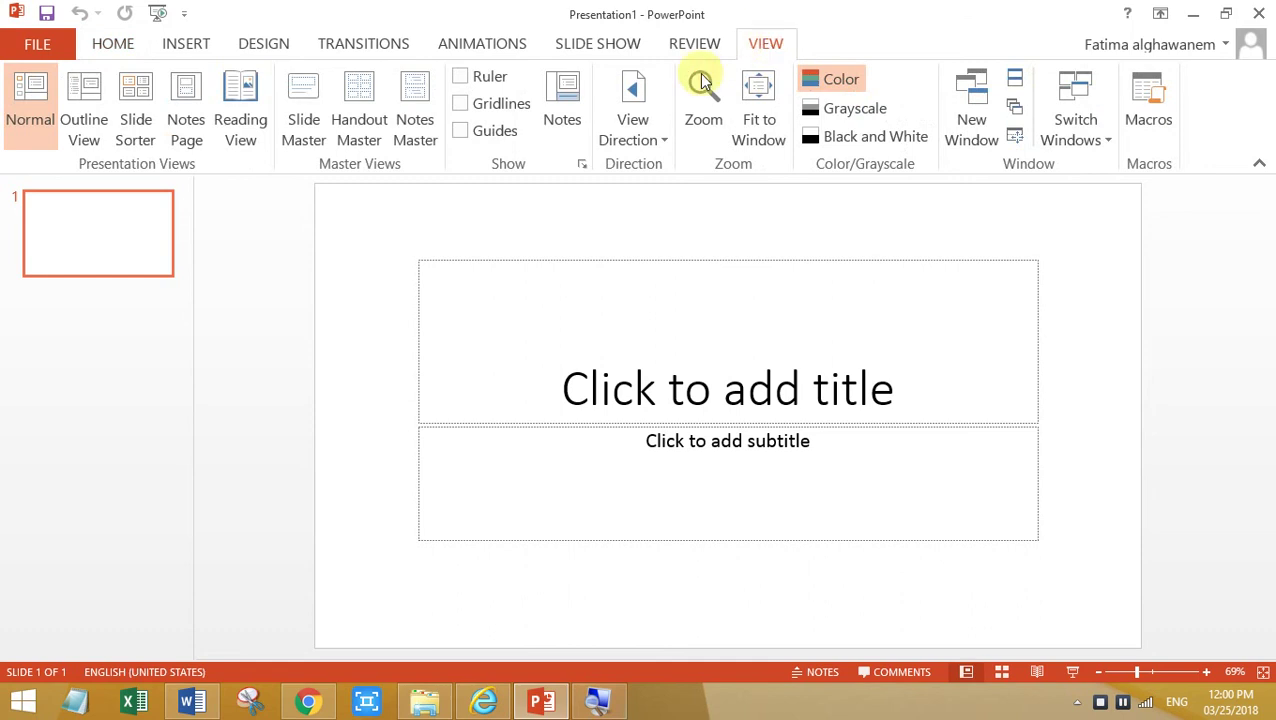
click(299, 140)
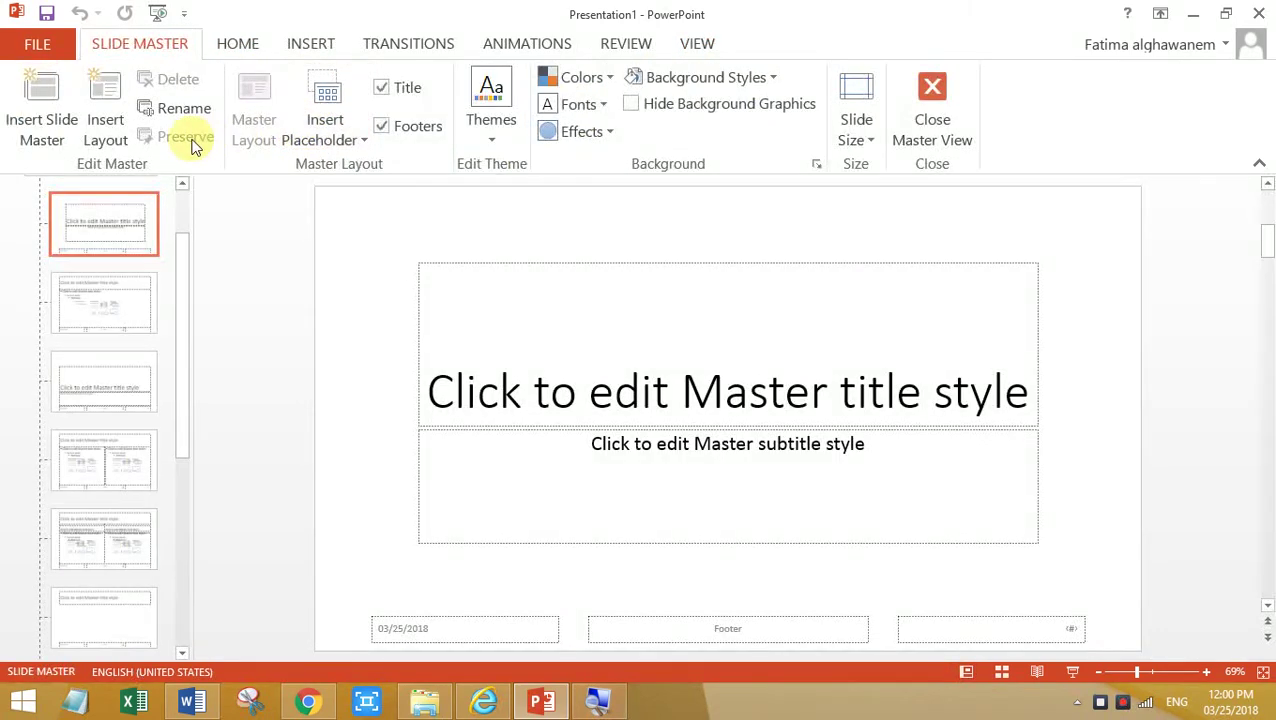
click(105, 130)
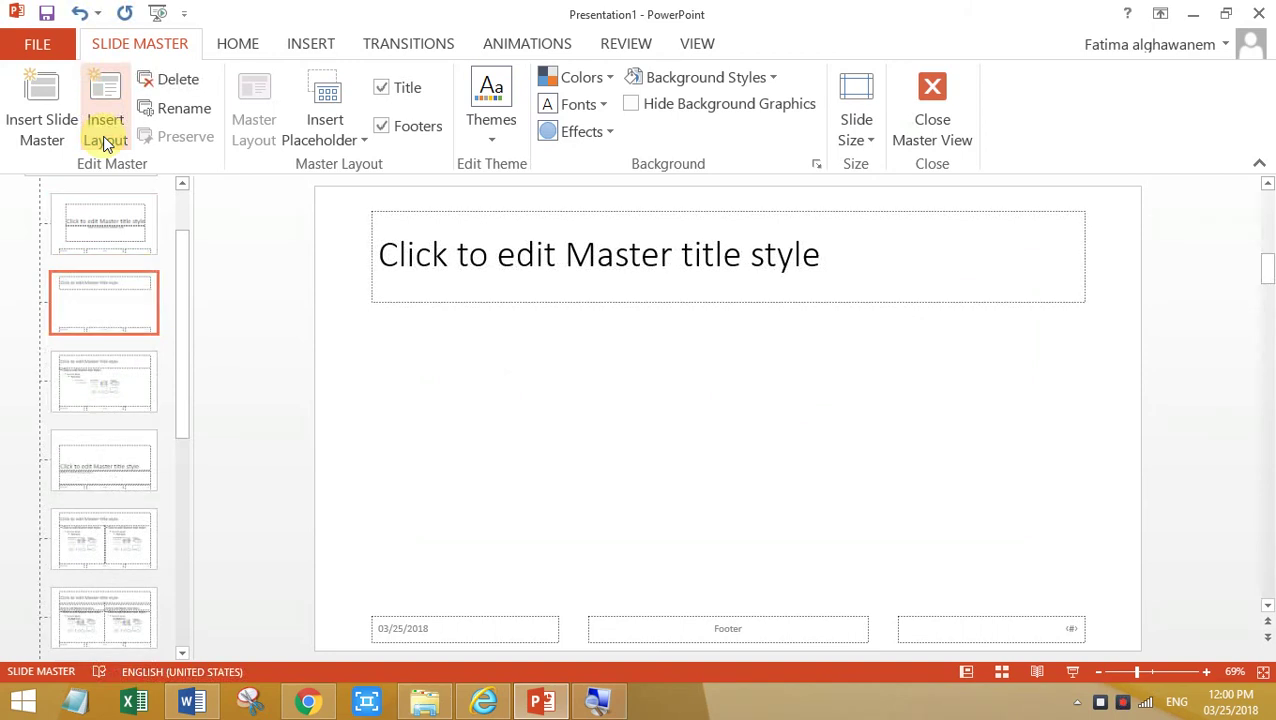
click(175, 112)
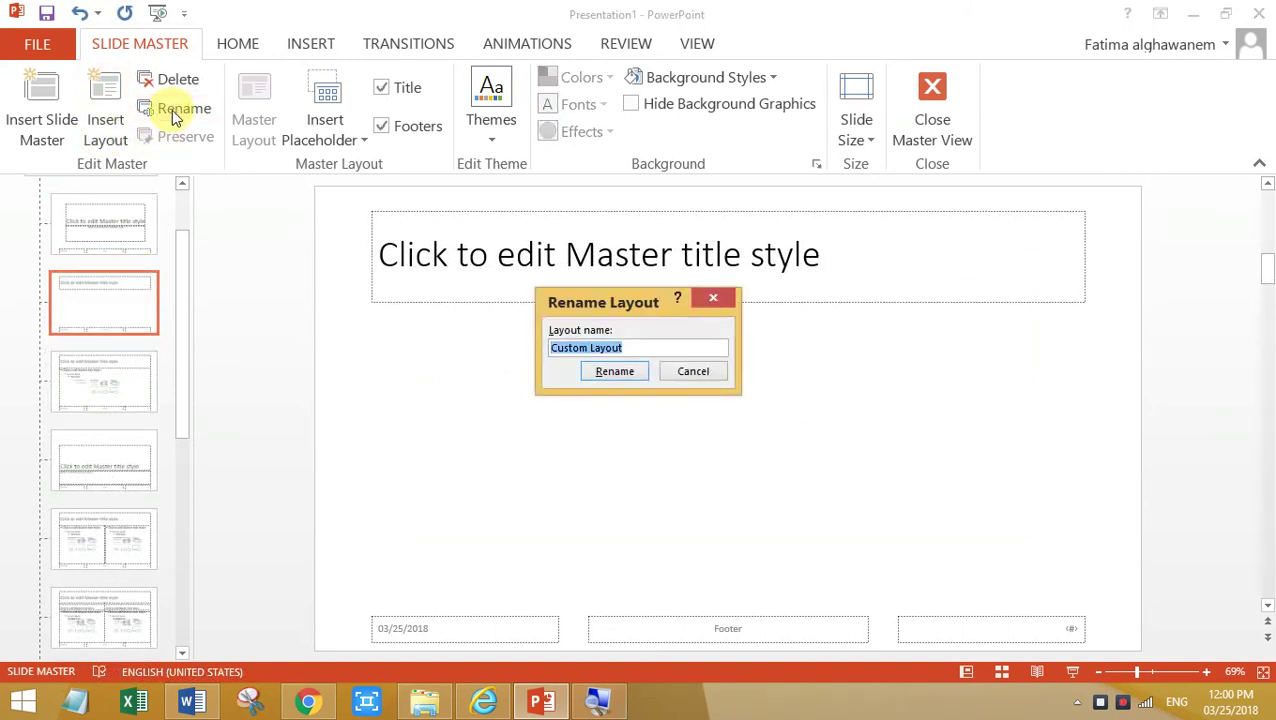
text(fatima)
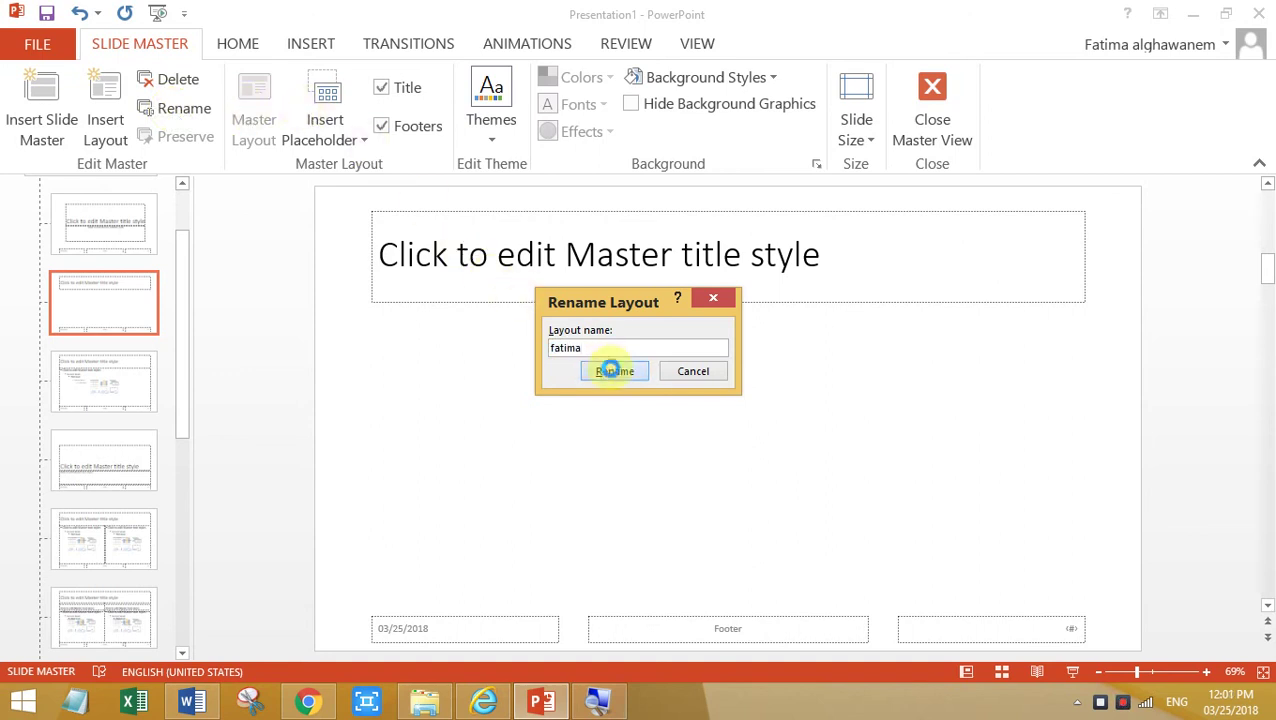
click(611, 370)
click(192, 701)
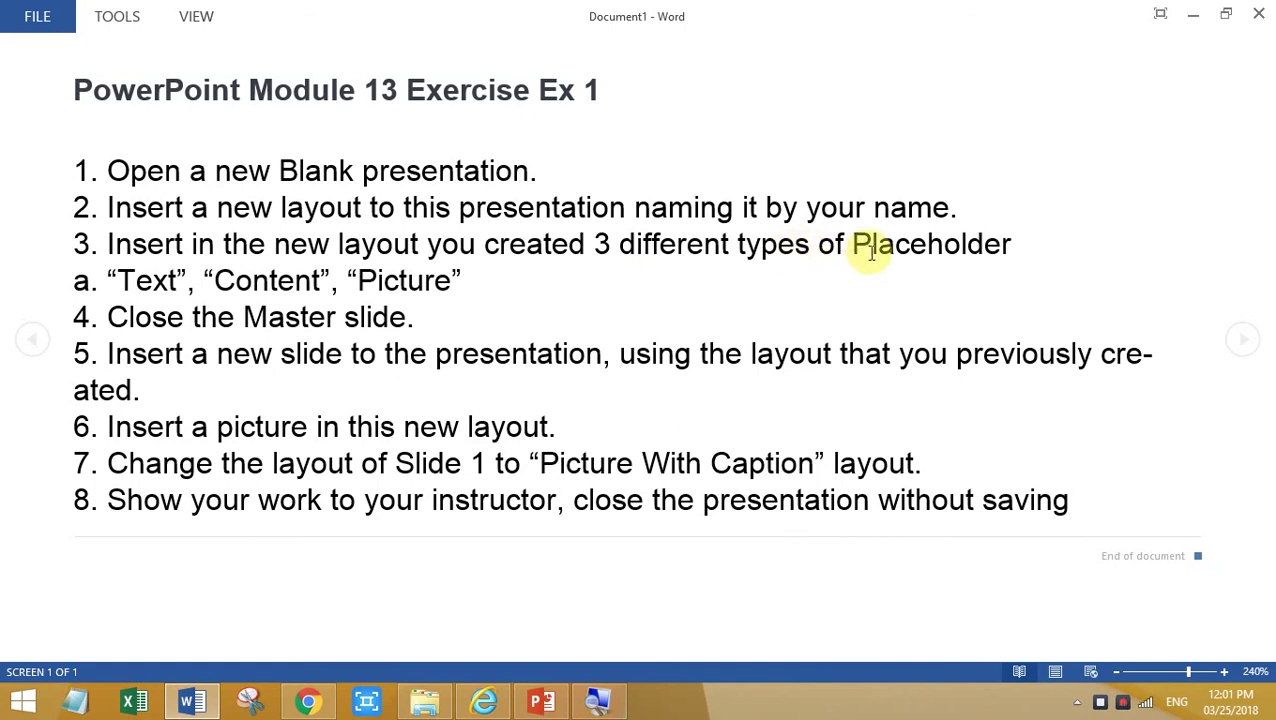
- Draw text, Picture and Table placeholders from left to right on the custom layout
click(543, 700)
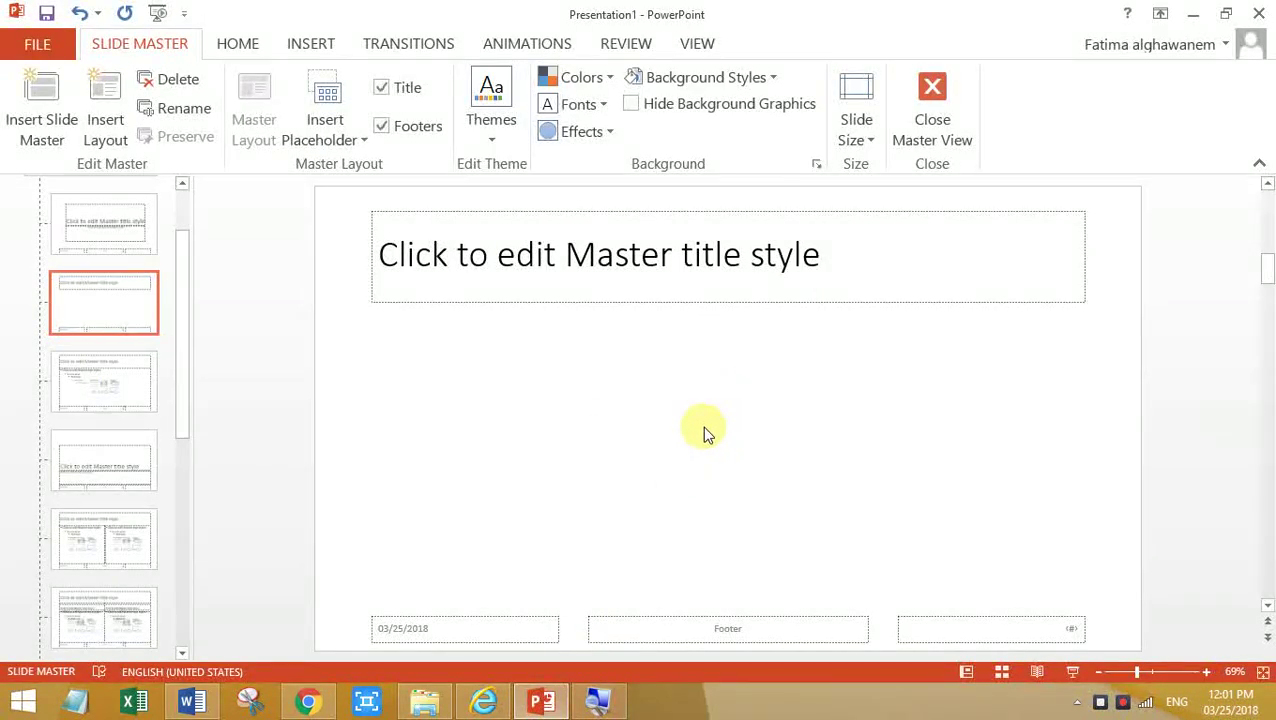
click(358, 140)
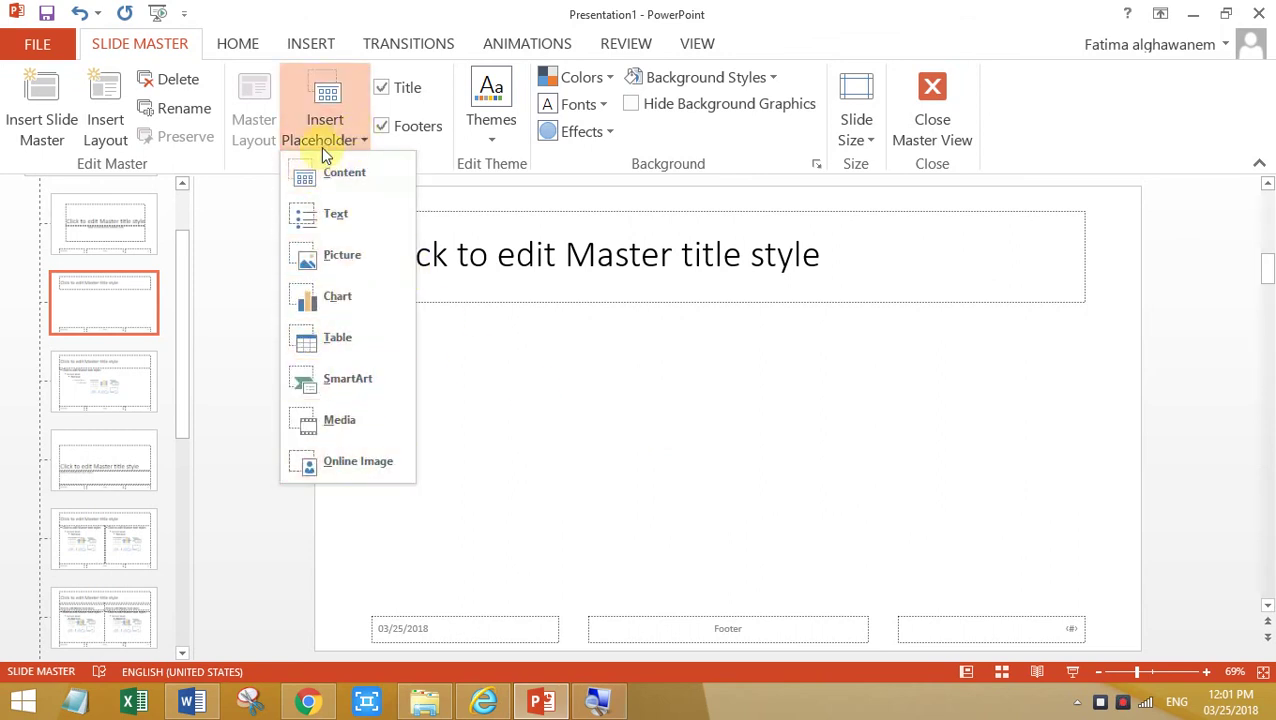
click(323, 217)
drag(421, 329, 545, 520)
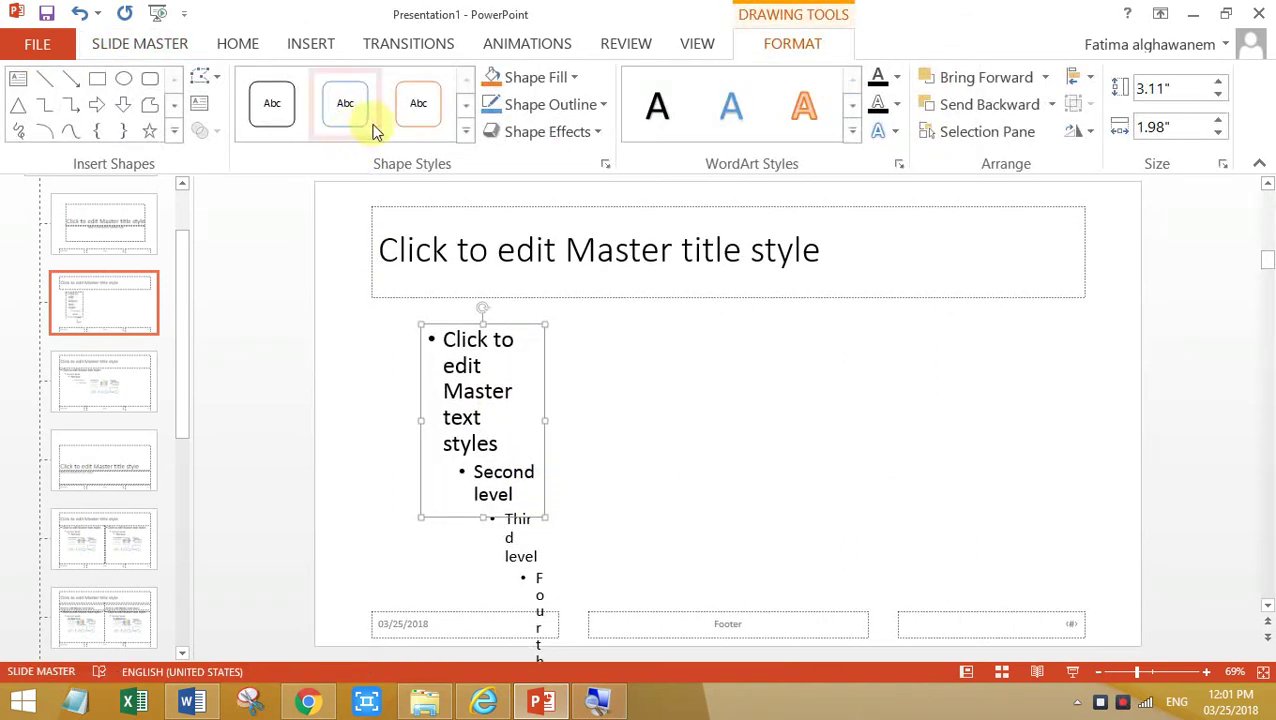
click(116, 46)
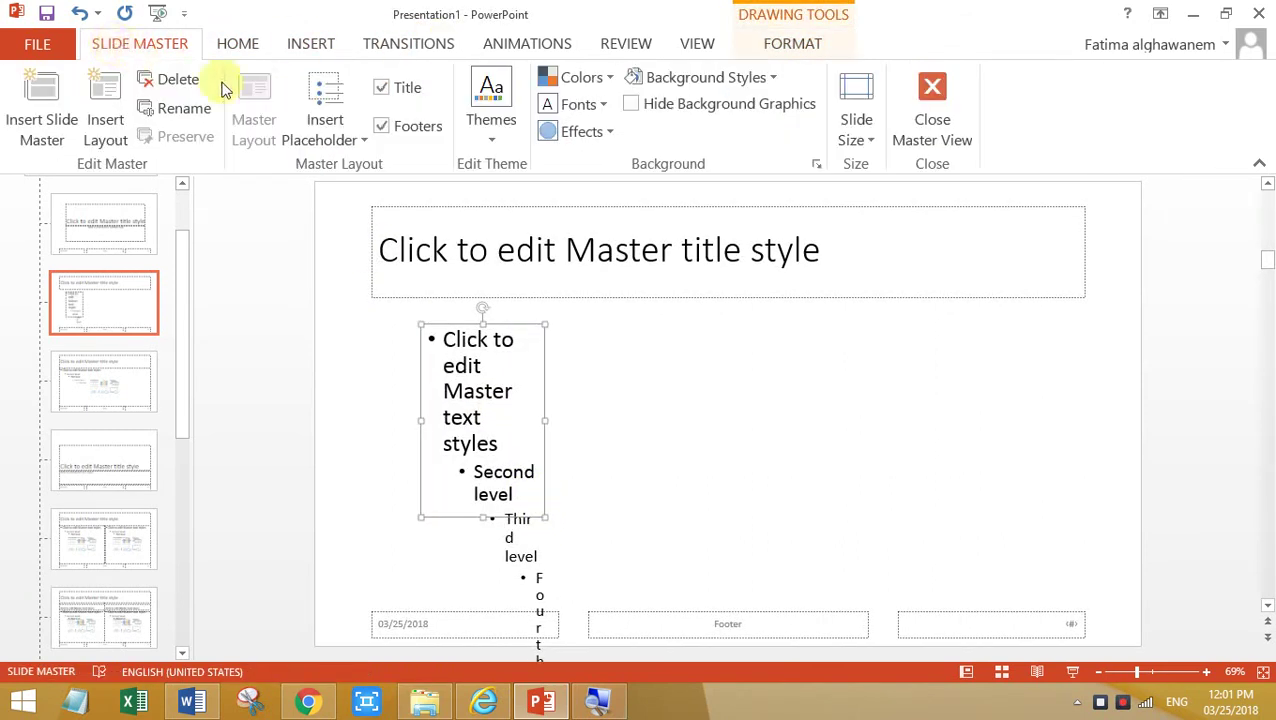
click(362, 146)
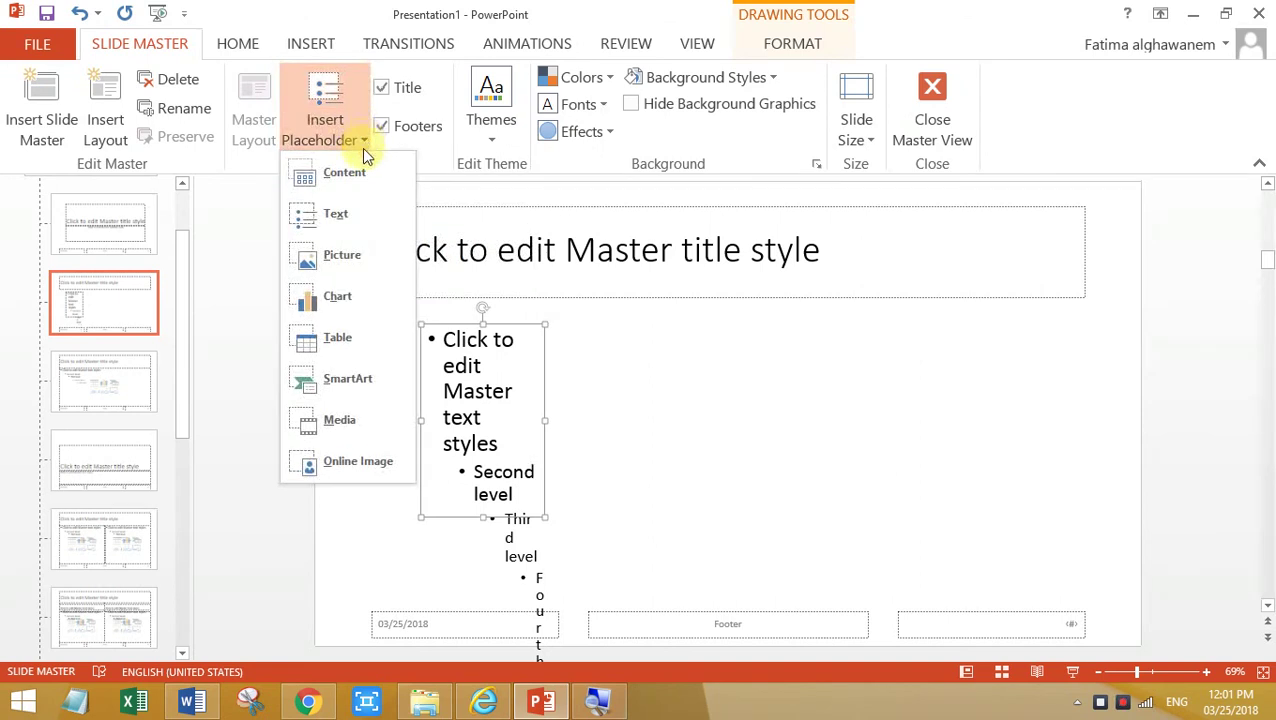
click(360, 247)
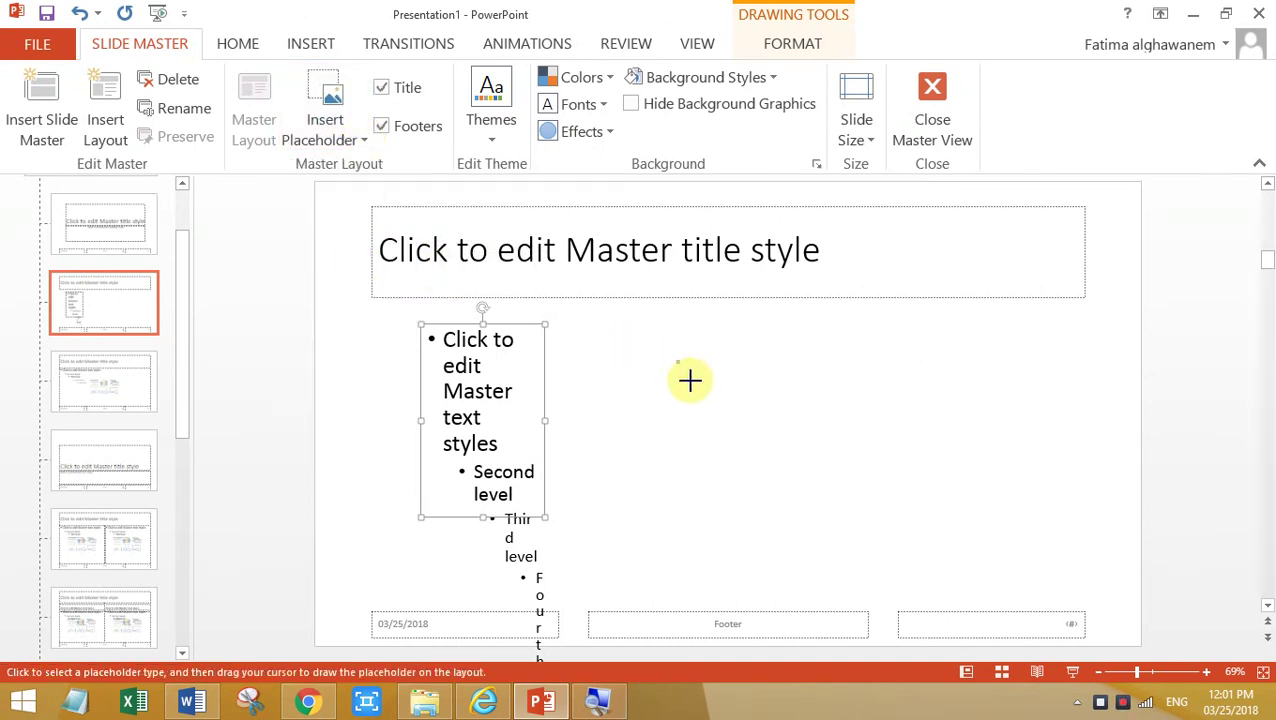
drag(675, 360, 720, 432)
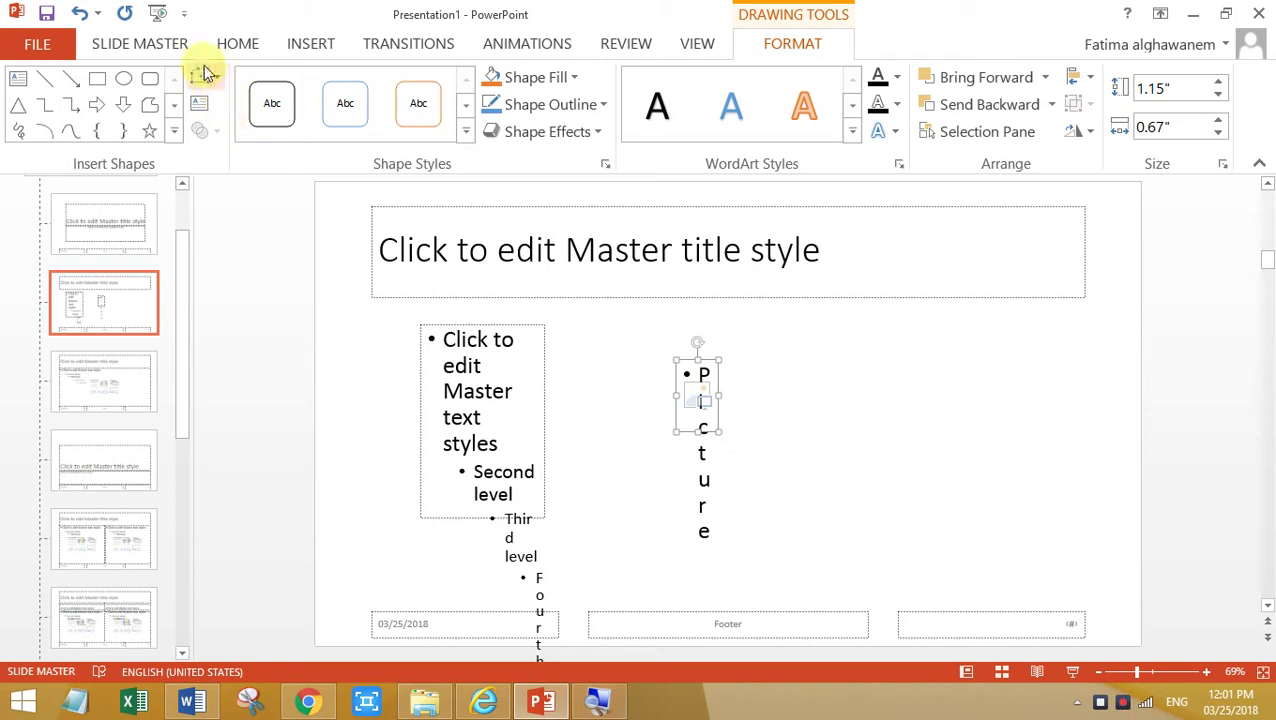
click(172, 45)
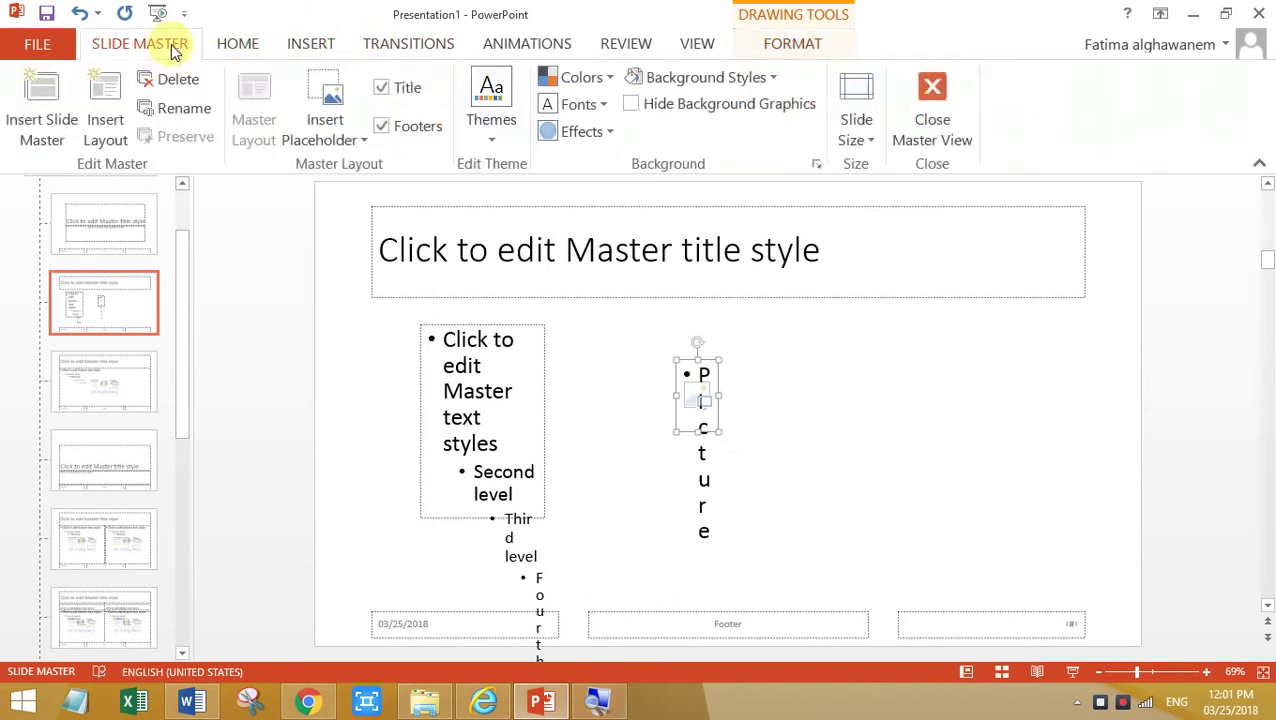
click(352, 139)
click(378, 341)
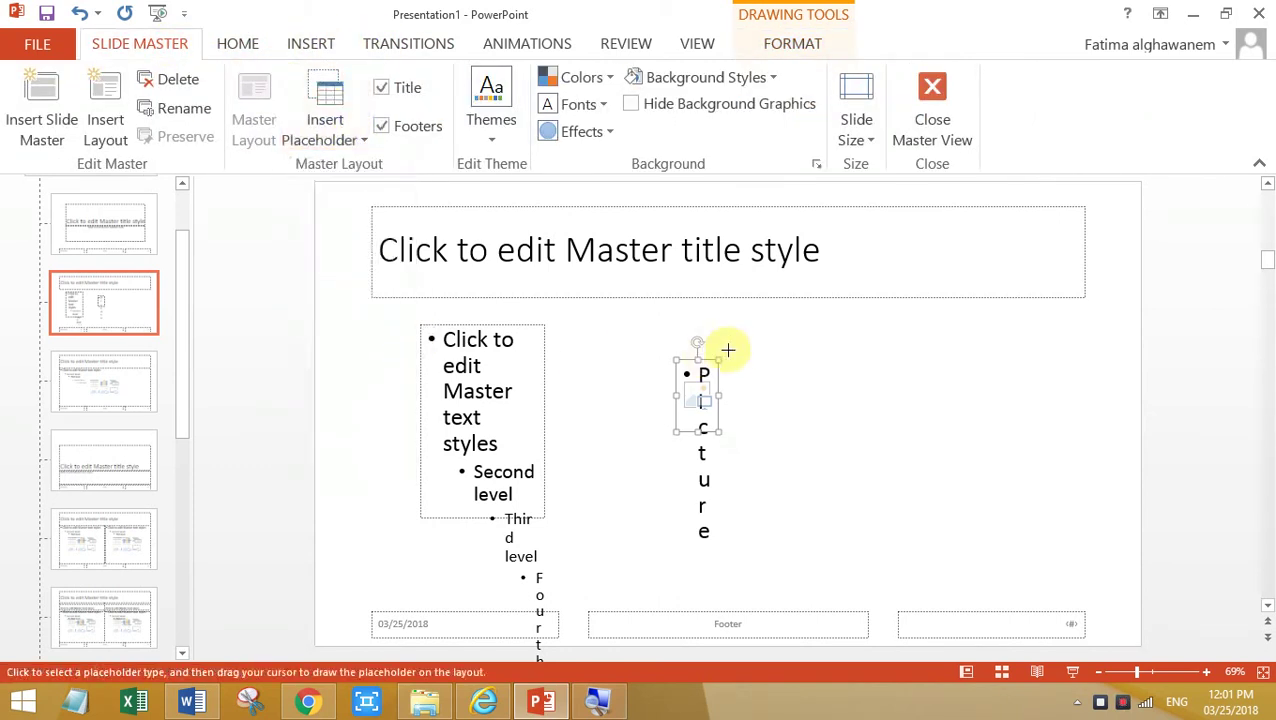
drag(826, 350, 908, 445)
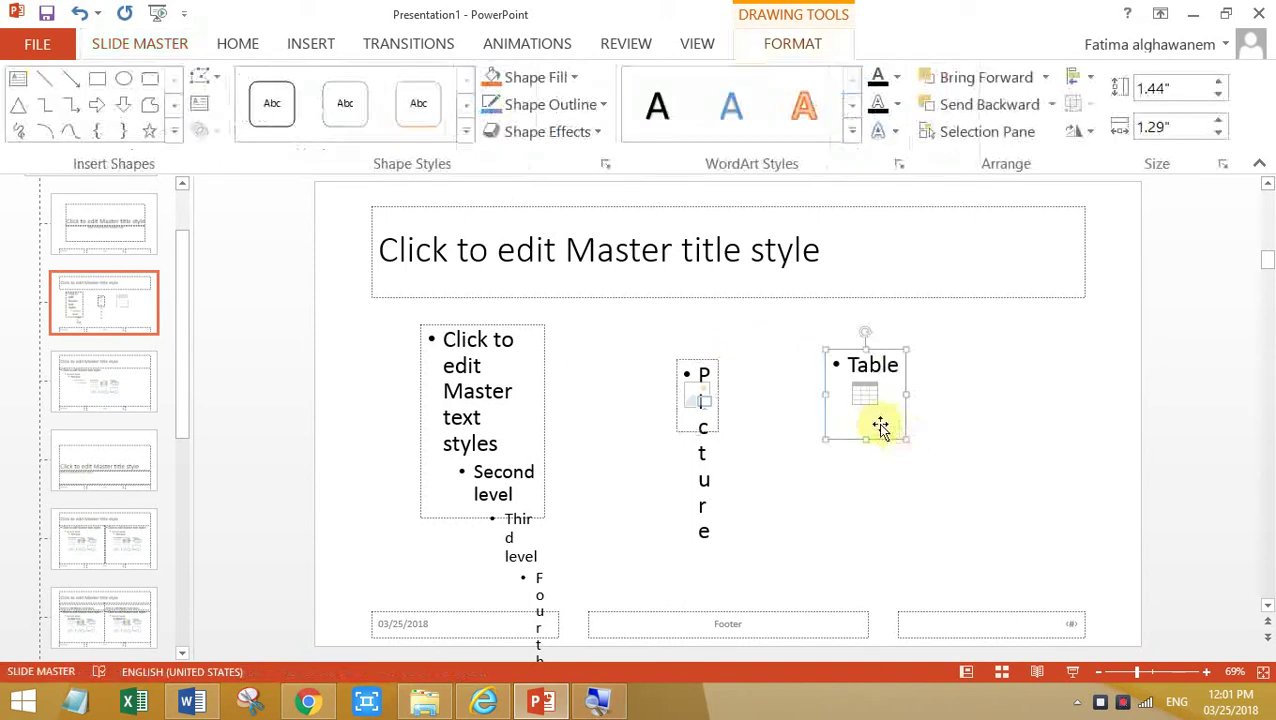
- Widen the Picture and text placeholders leftward and shorten the text placeholder's bottom
click(691, 405)
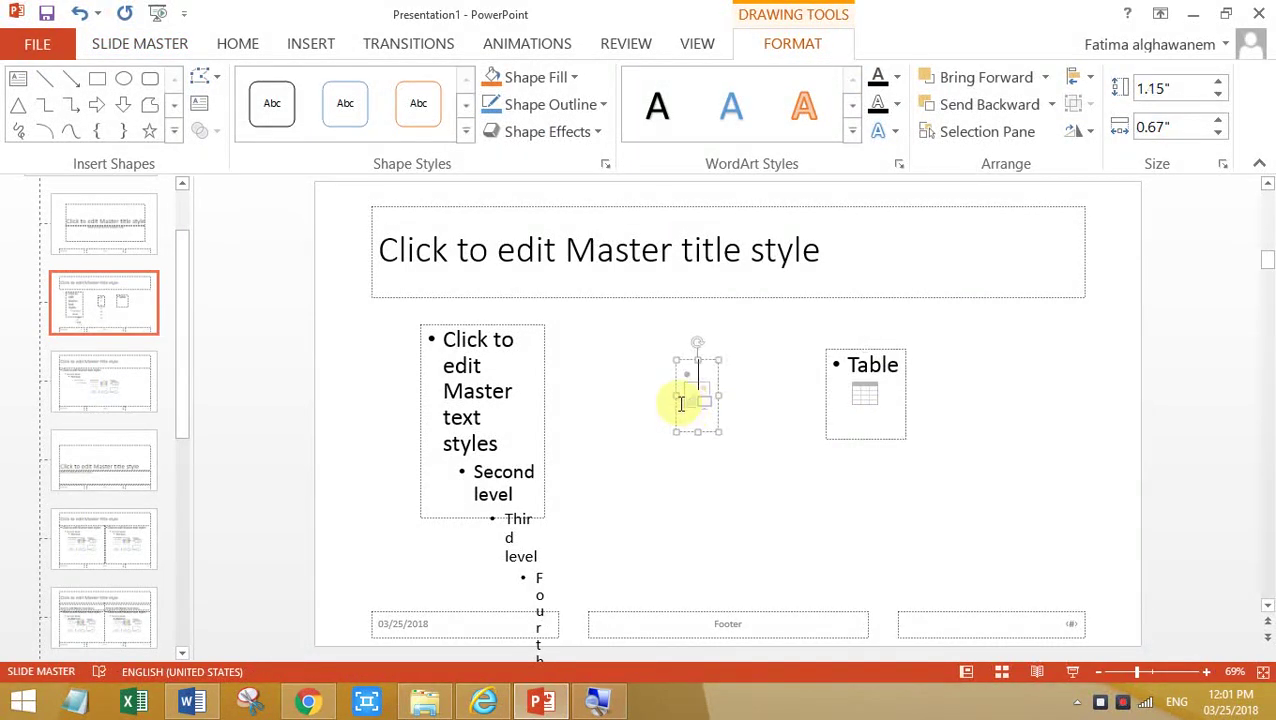
drag(678, 397, 620, 396)
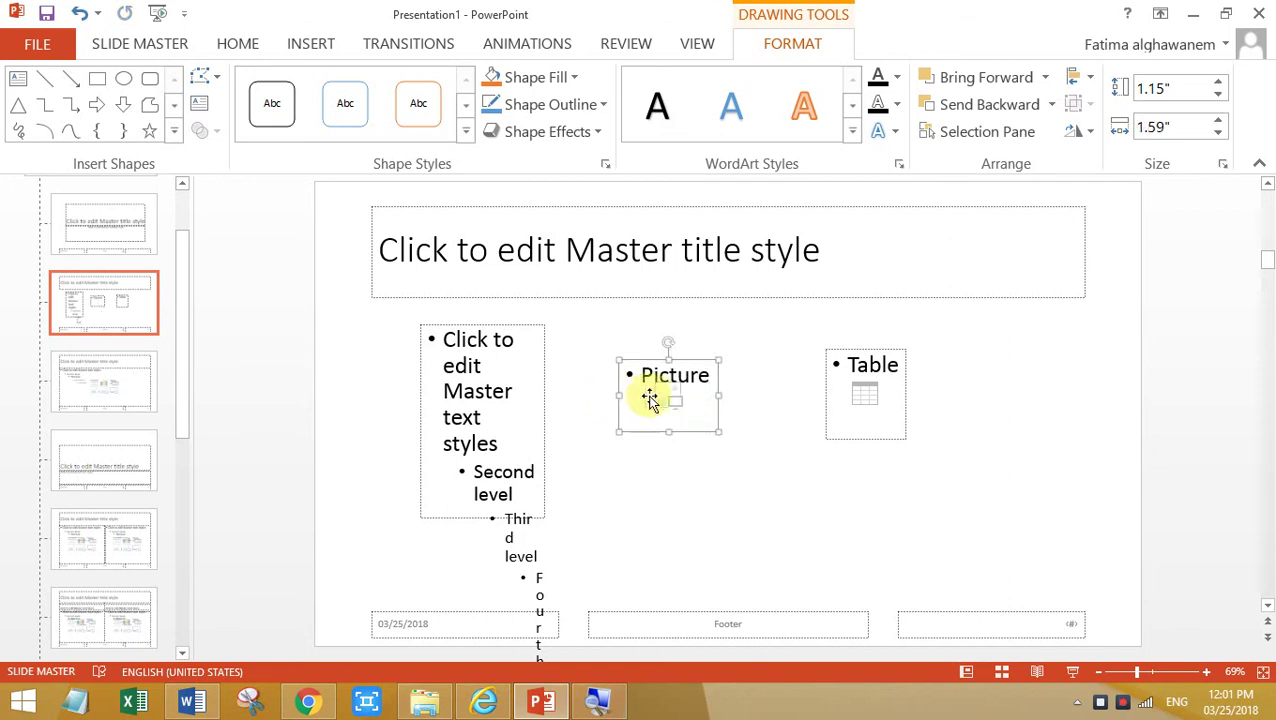
click(485, 417)
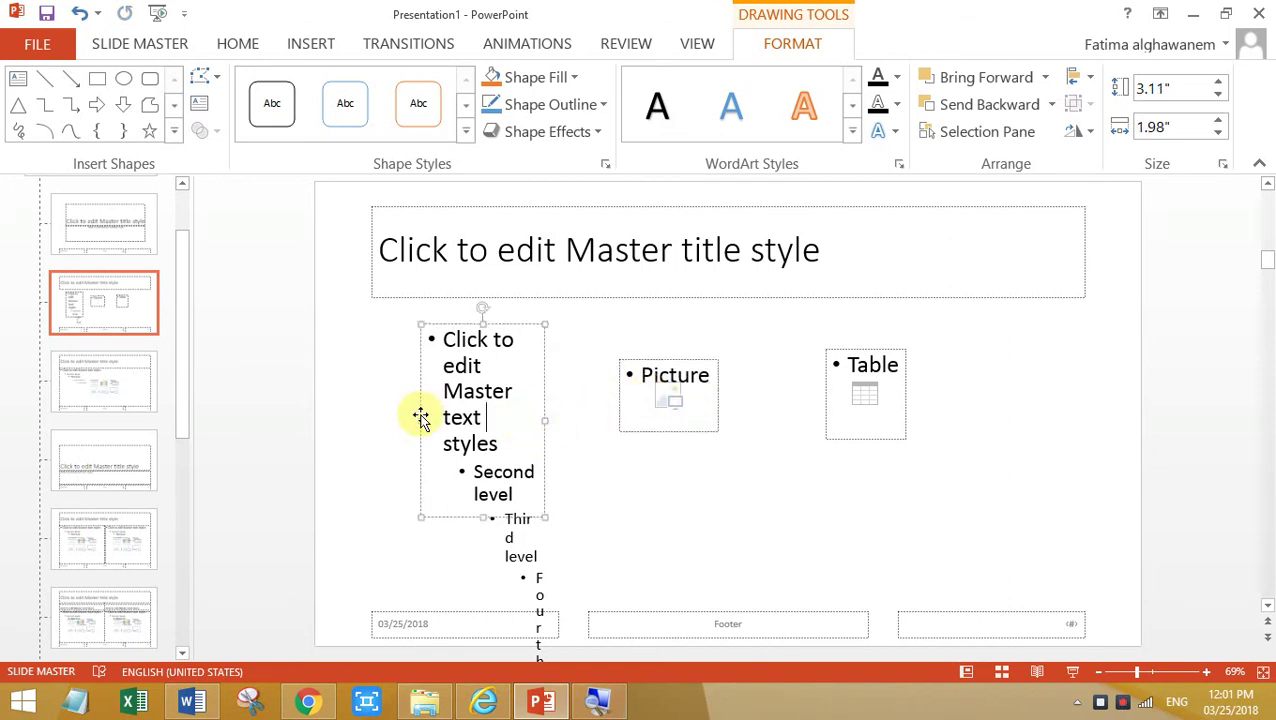
drag(420, 419, 331, 420)
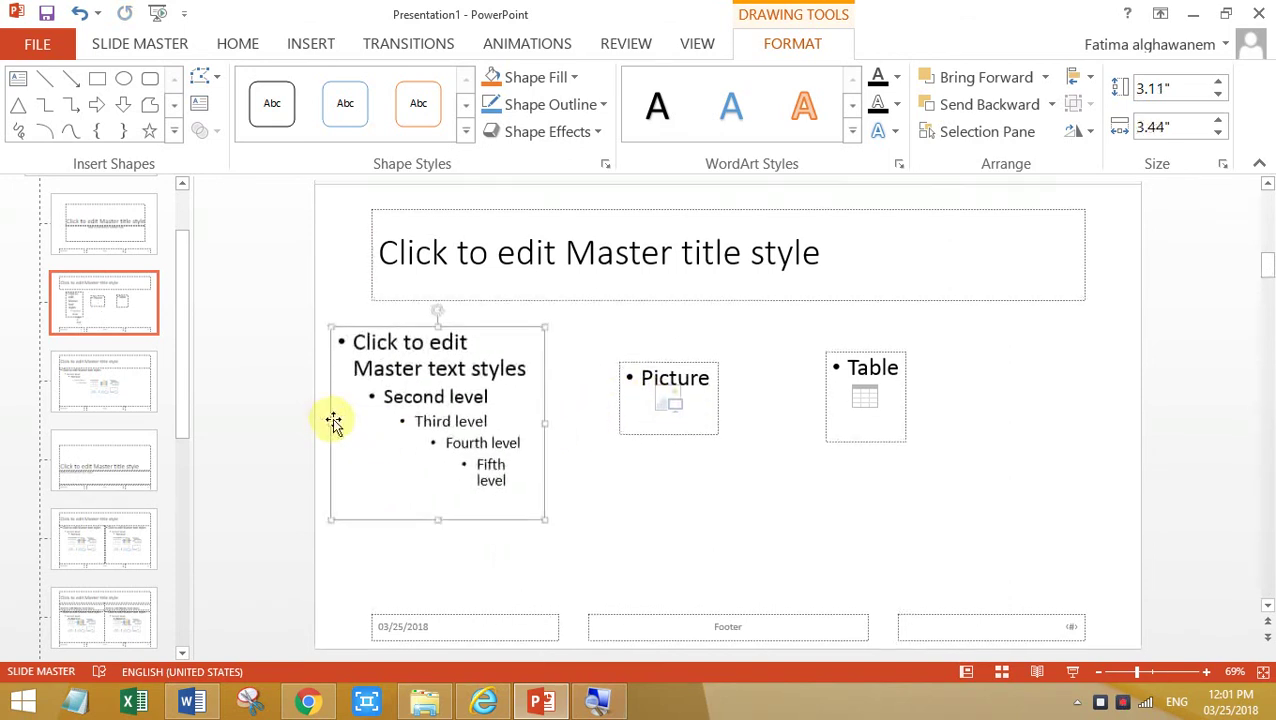
drag(438, 521, 436, 474)
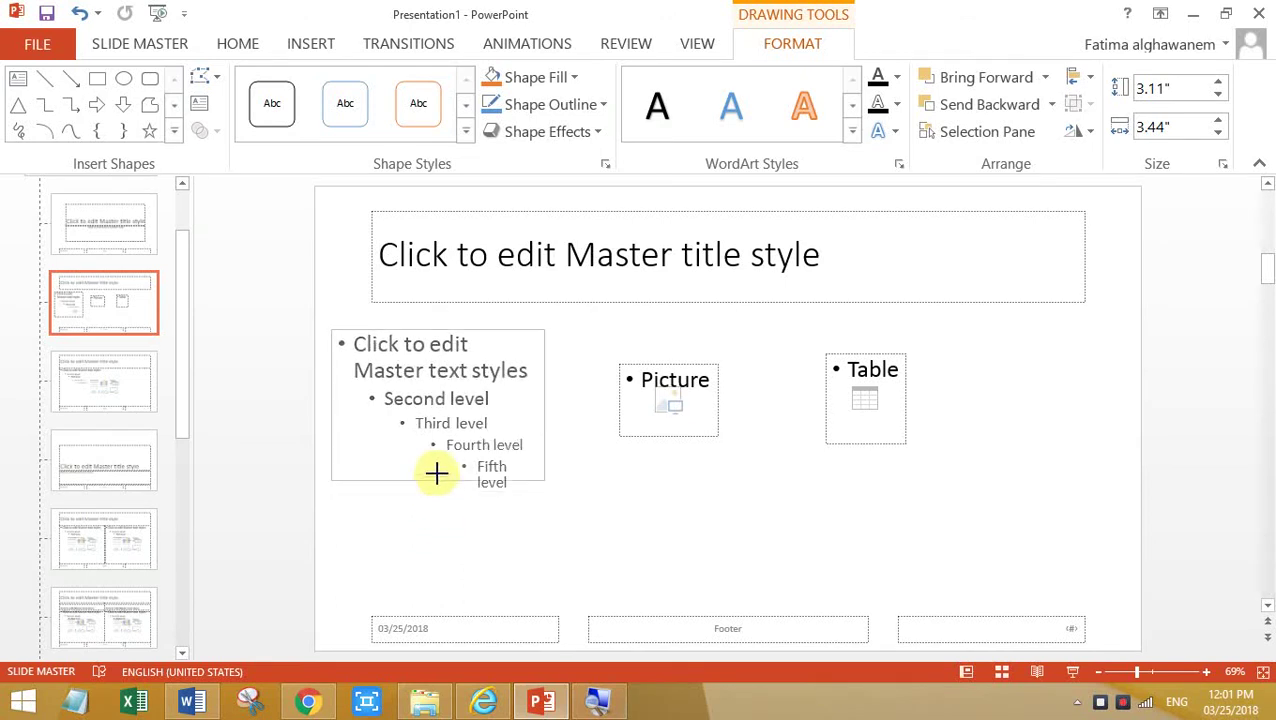
click(426, 517)
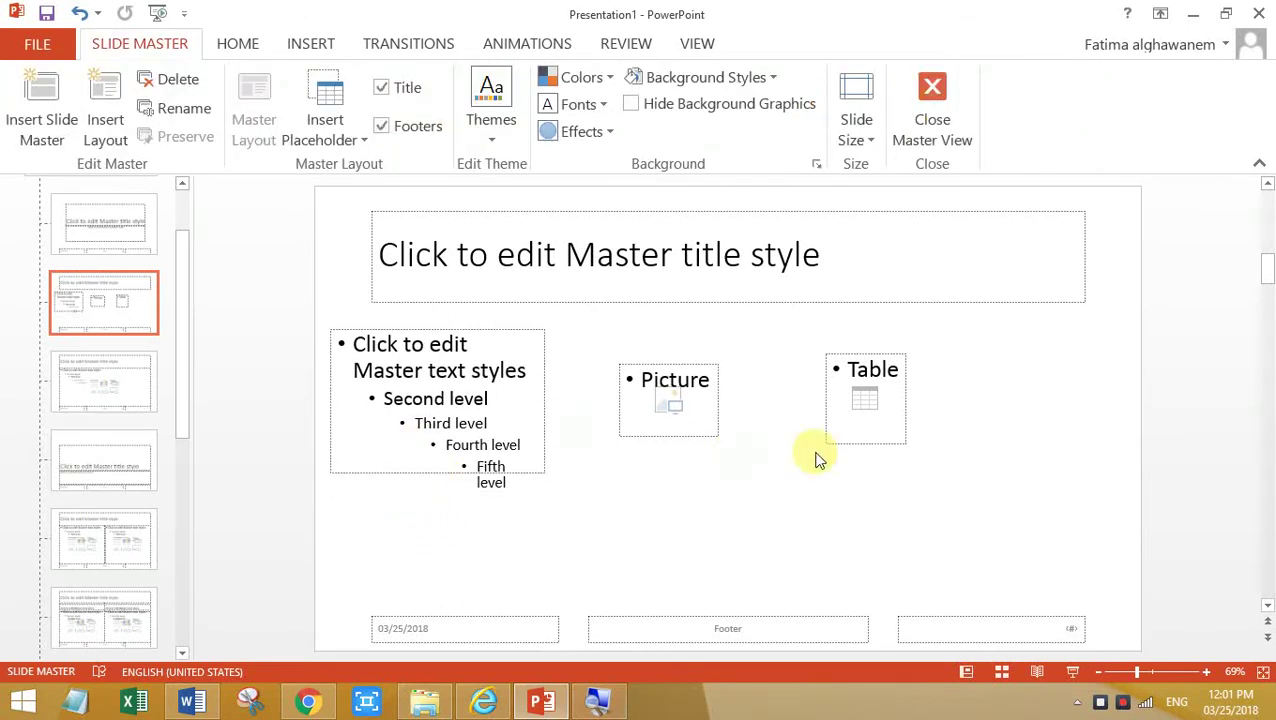
click(194, 700)
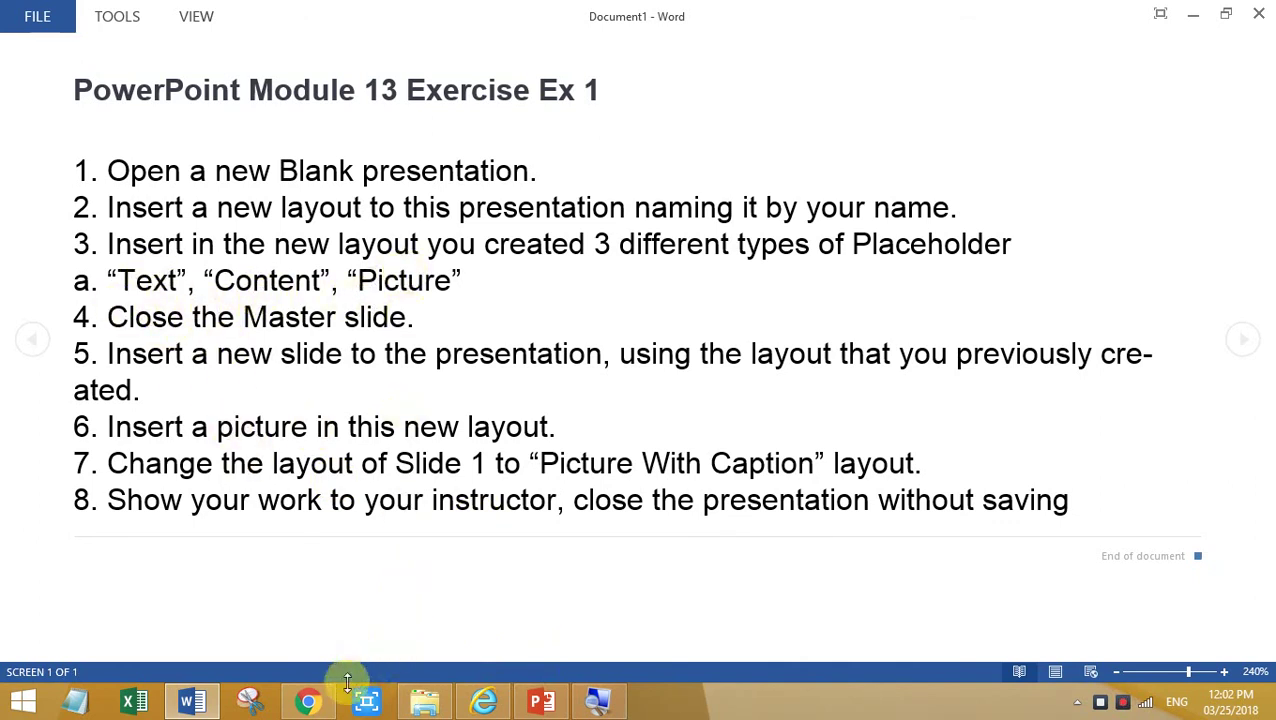
click(541, 700)
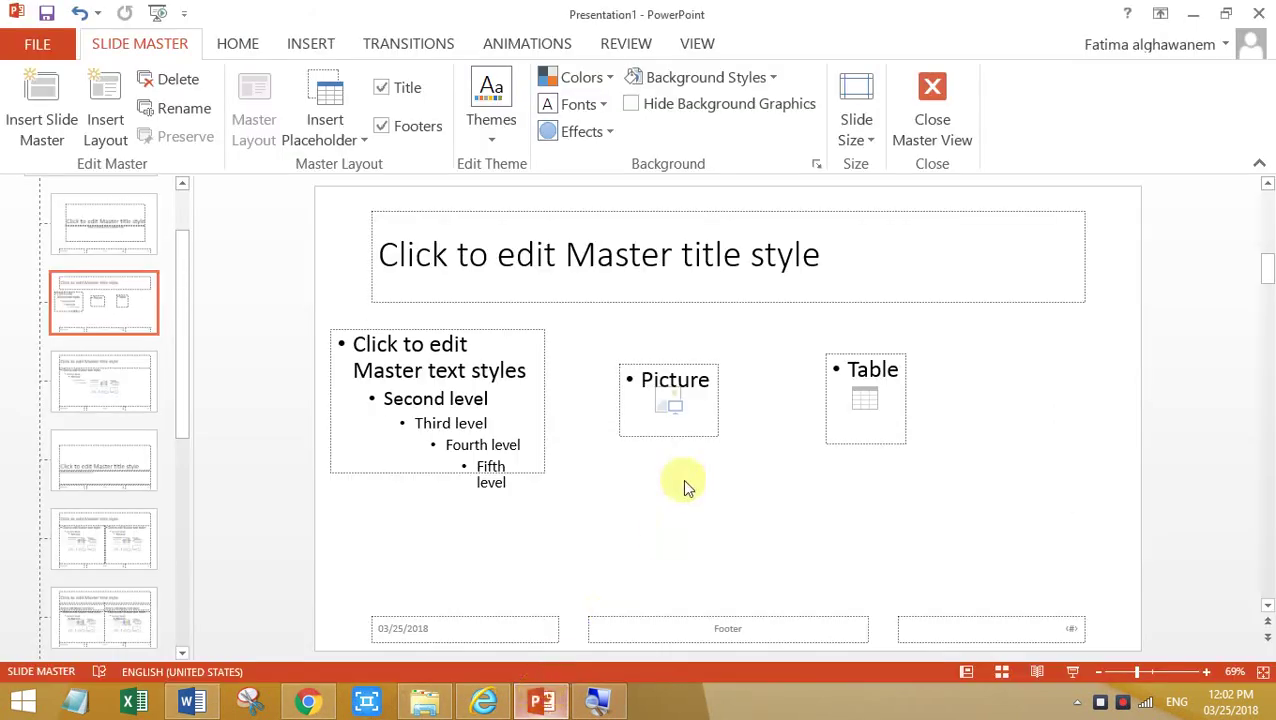
- Delete the Table placeholder and draw a text placeholder in its place at right
click(826, 439)
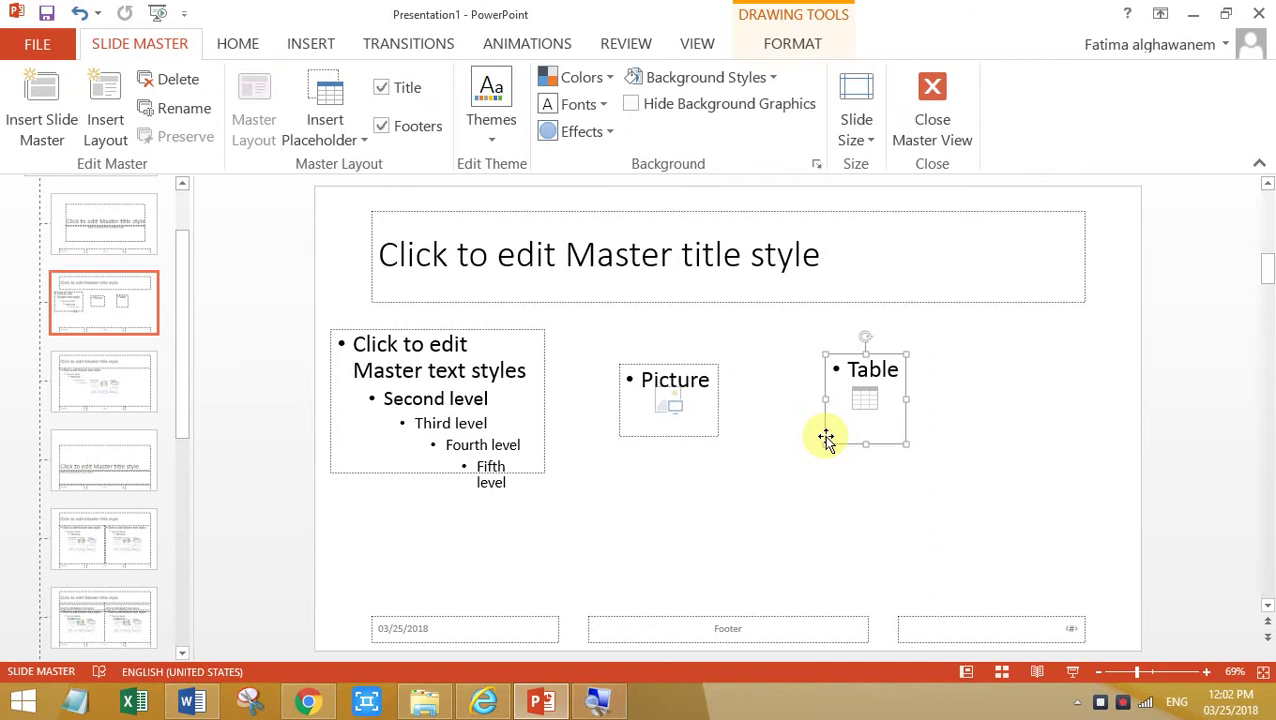
key(Delete)
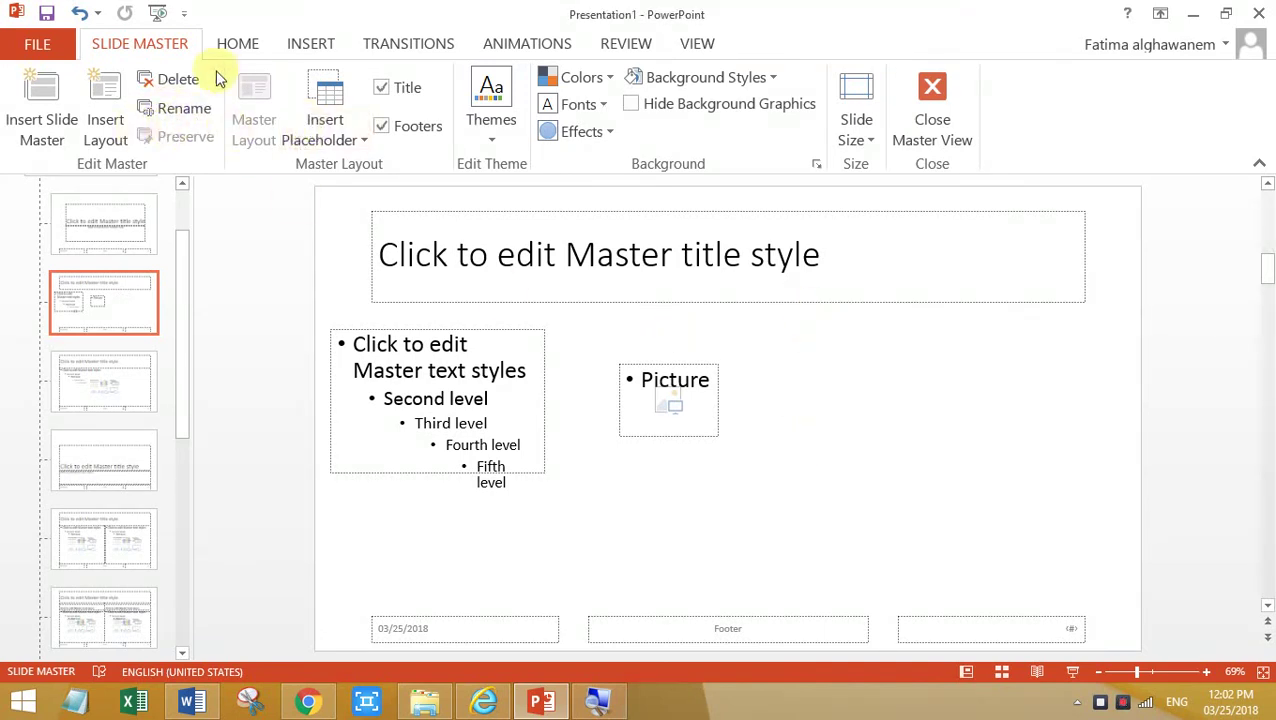
click(354, 141)
click(338, 212)
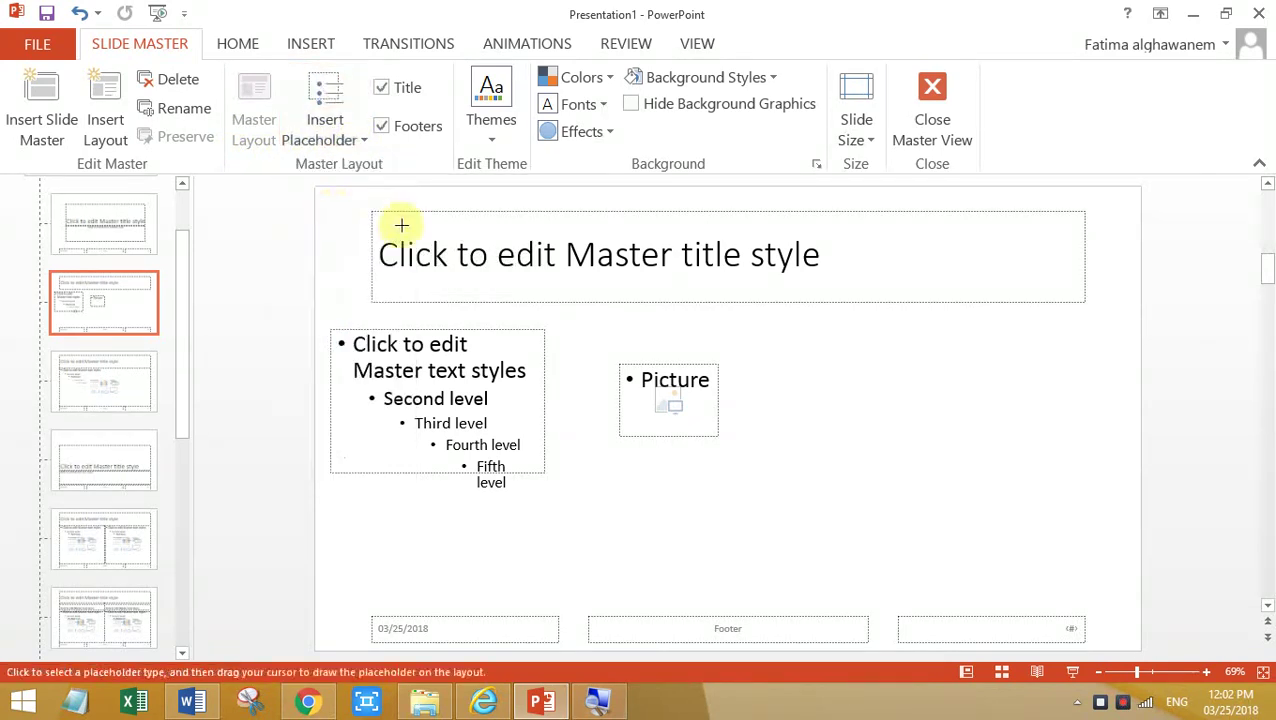
drag(817, 347, 916, 434)
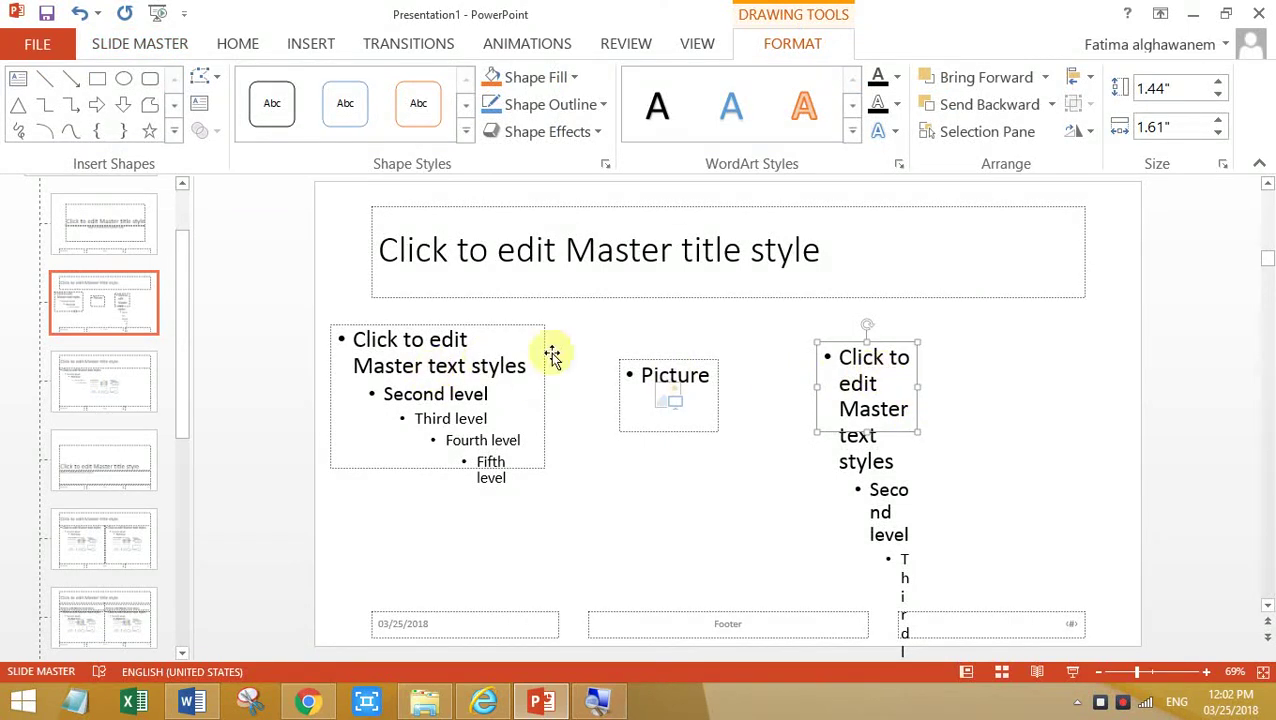
- Delete the left text placeholder, leaving the Picture and right text placeholders
click(466, 321)
key(Delete)
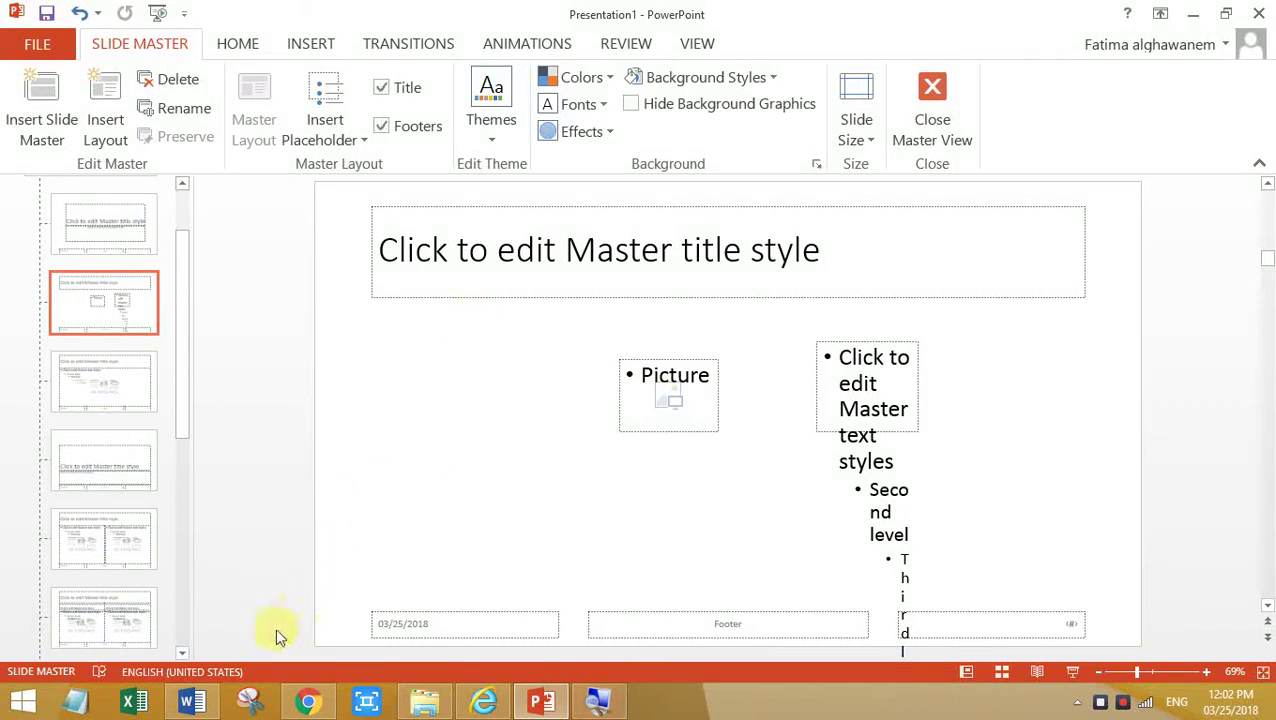
click(193, 701)
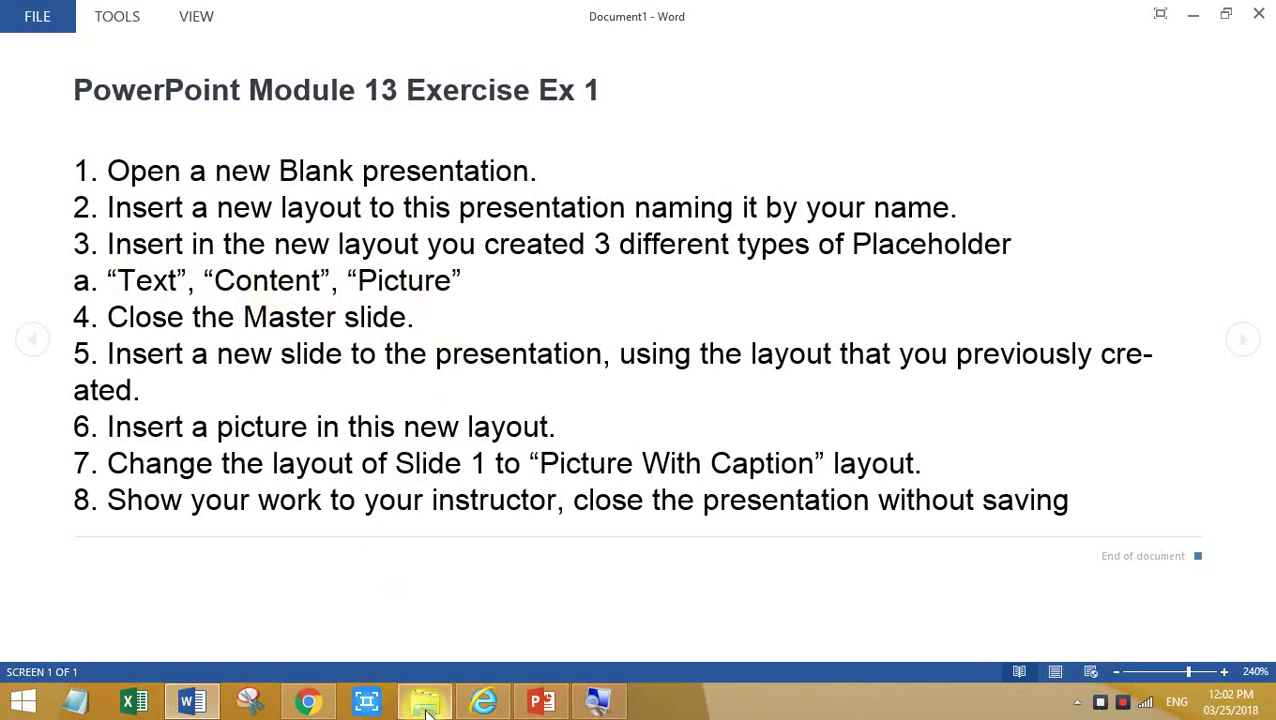
mouse_move(428, 710)
click(541, 701)
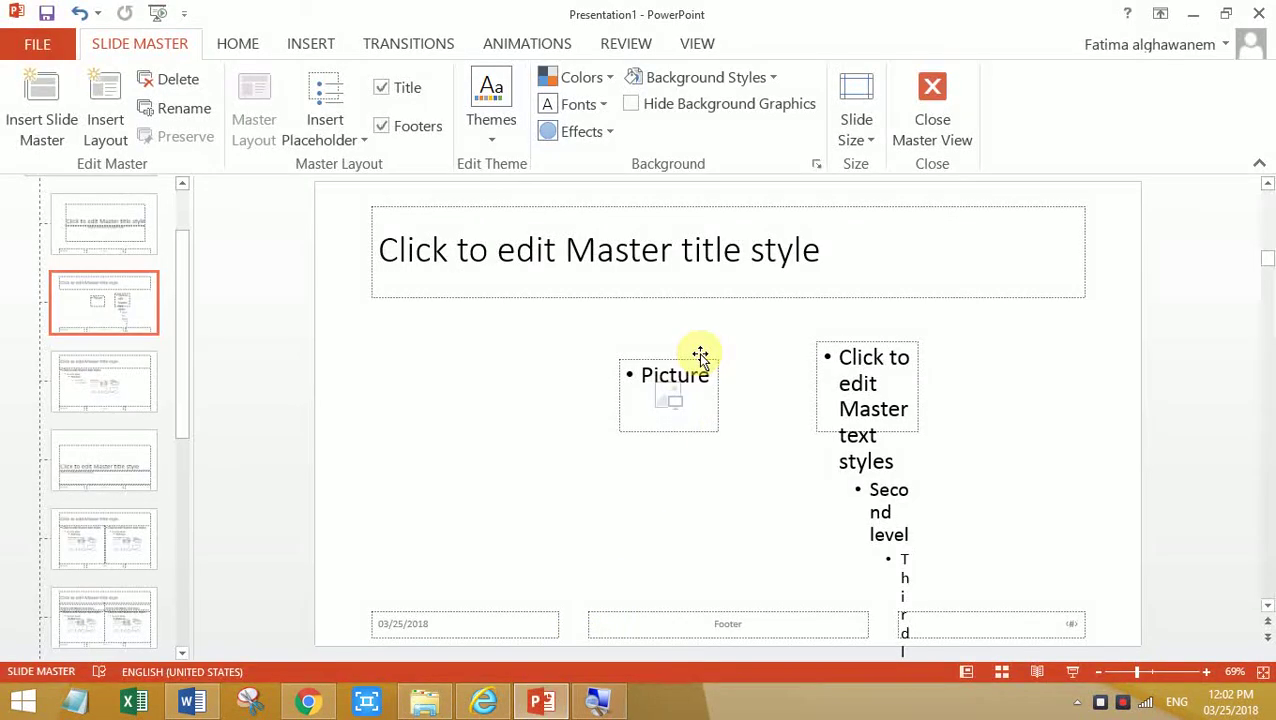
- Add a Content placeholder on the left and stretch it wider and taller
click(362, 146)
click(353, 171)
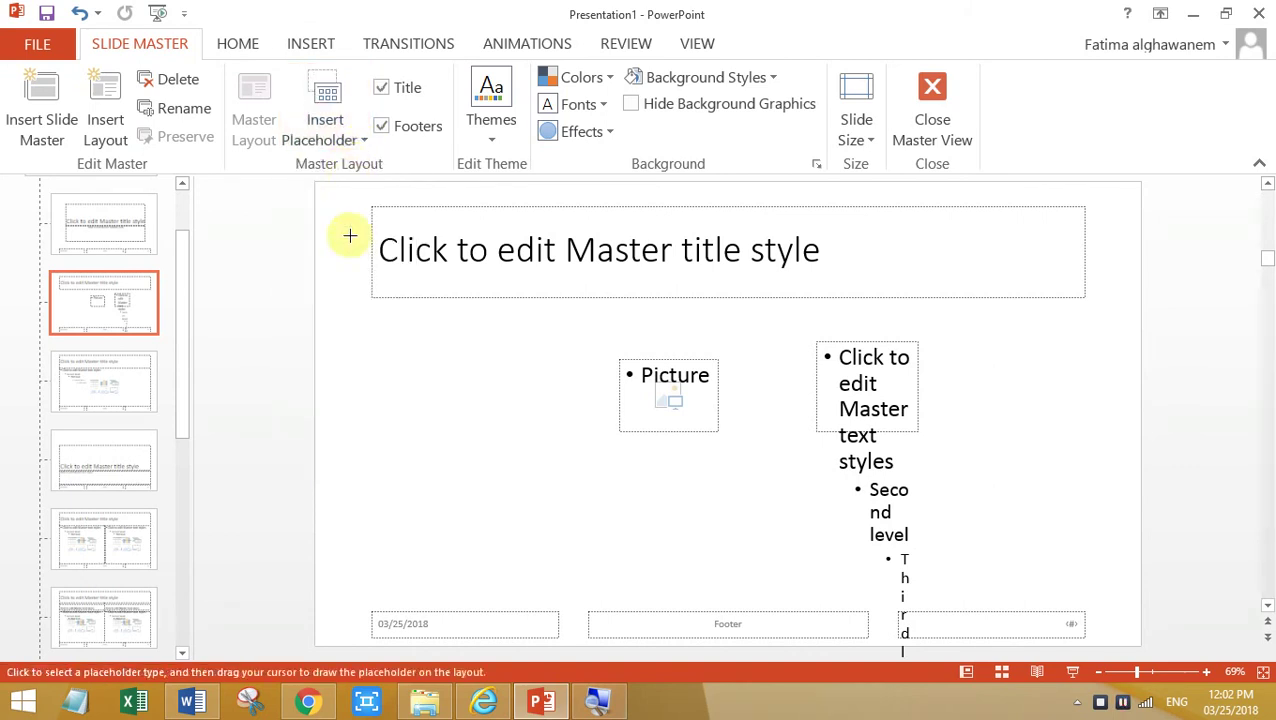
click(384, 362)
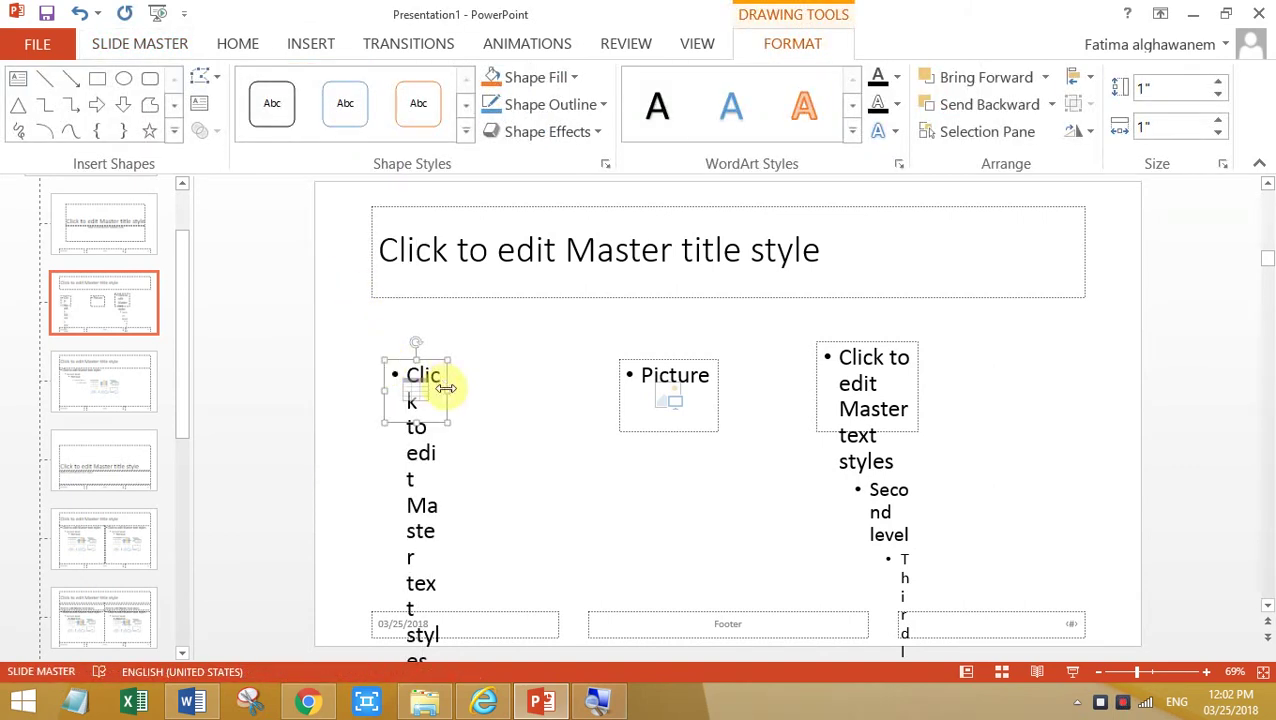
drag(446, 388, 587, 326)
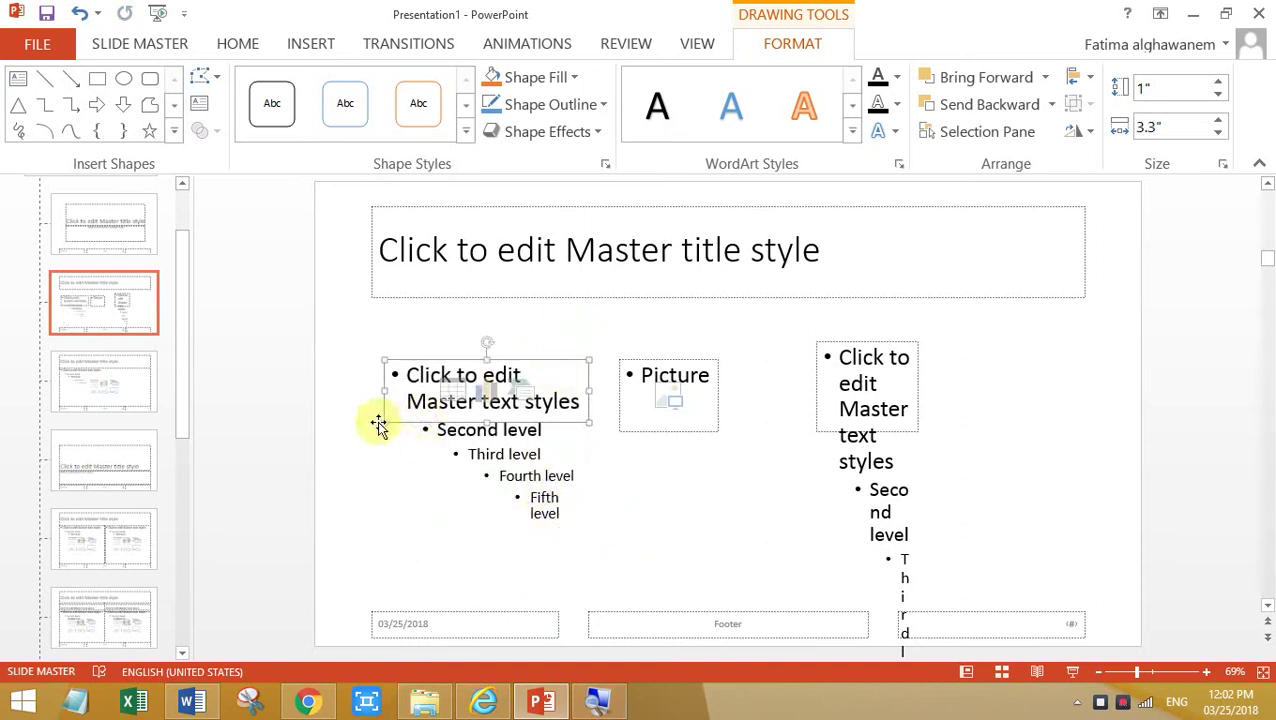
drag(487, 422, 485, 580)
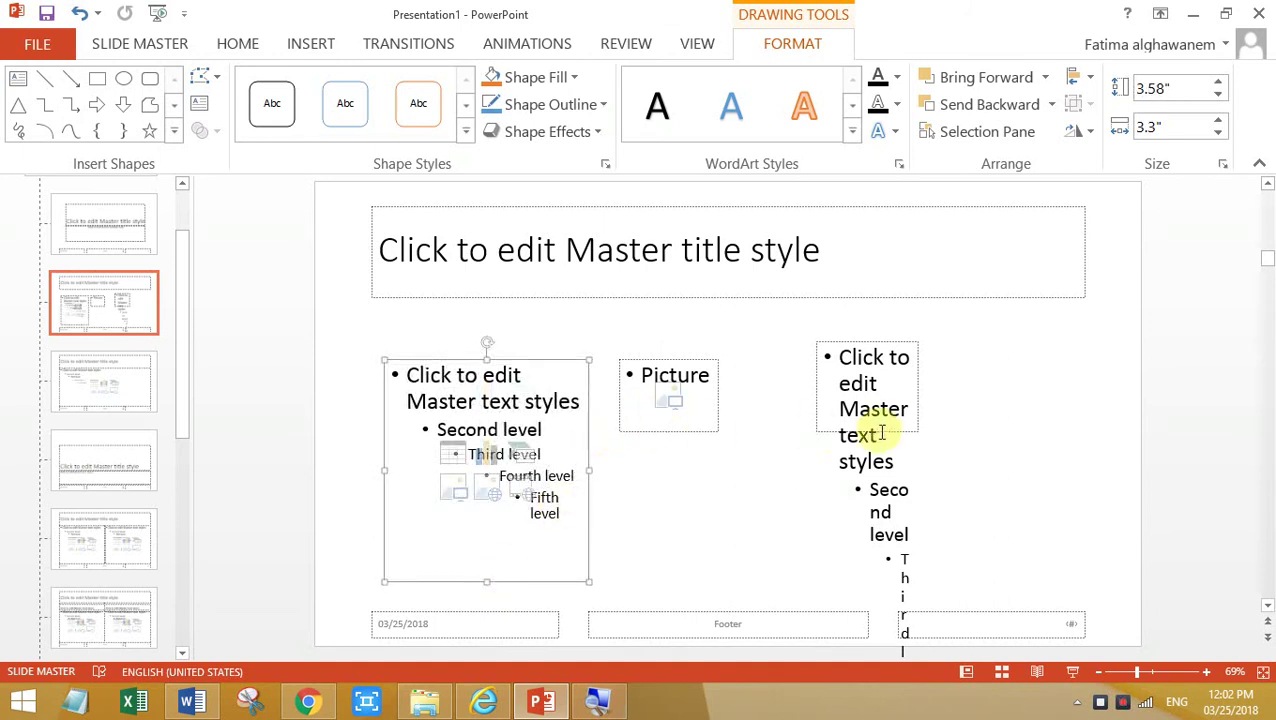
drag(590, 467, 611, 467)
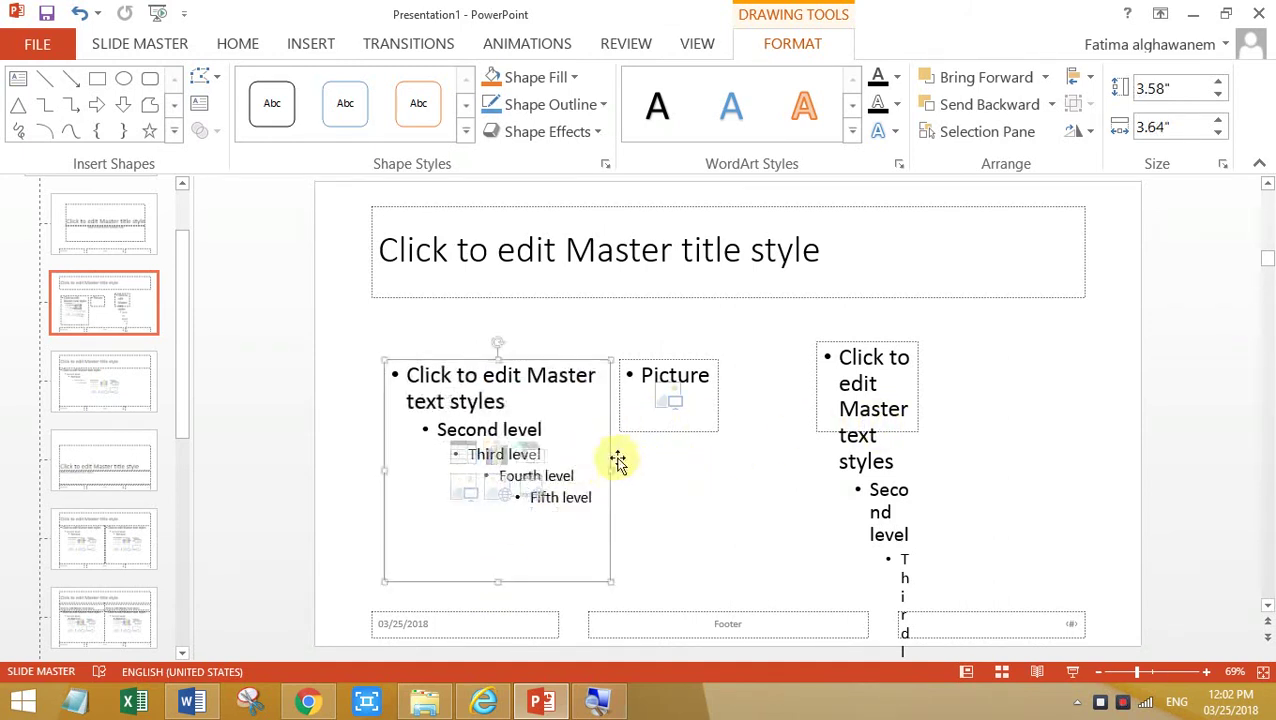
- Widen the right text placeholder and make it taller
click(839, 385)
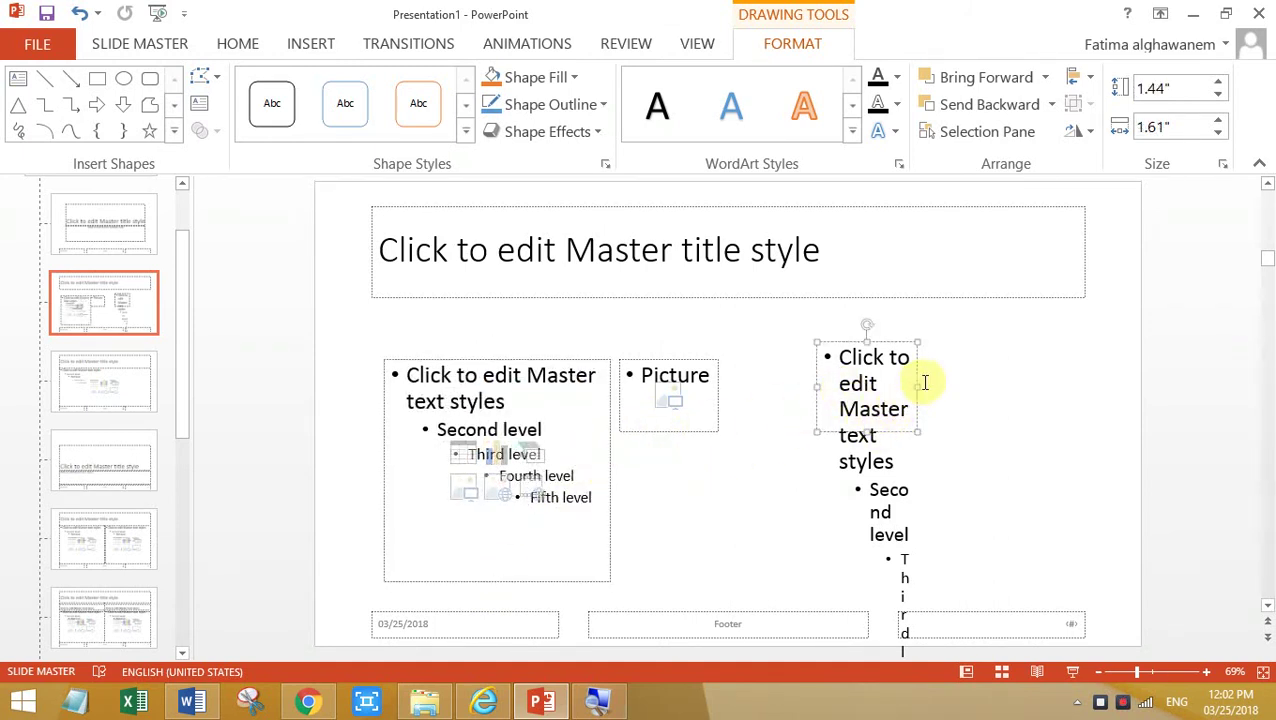
drag(918, 387, 1053, 389)
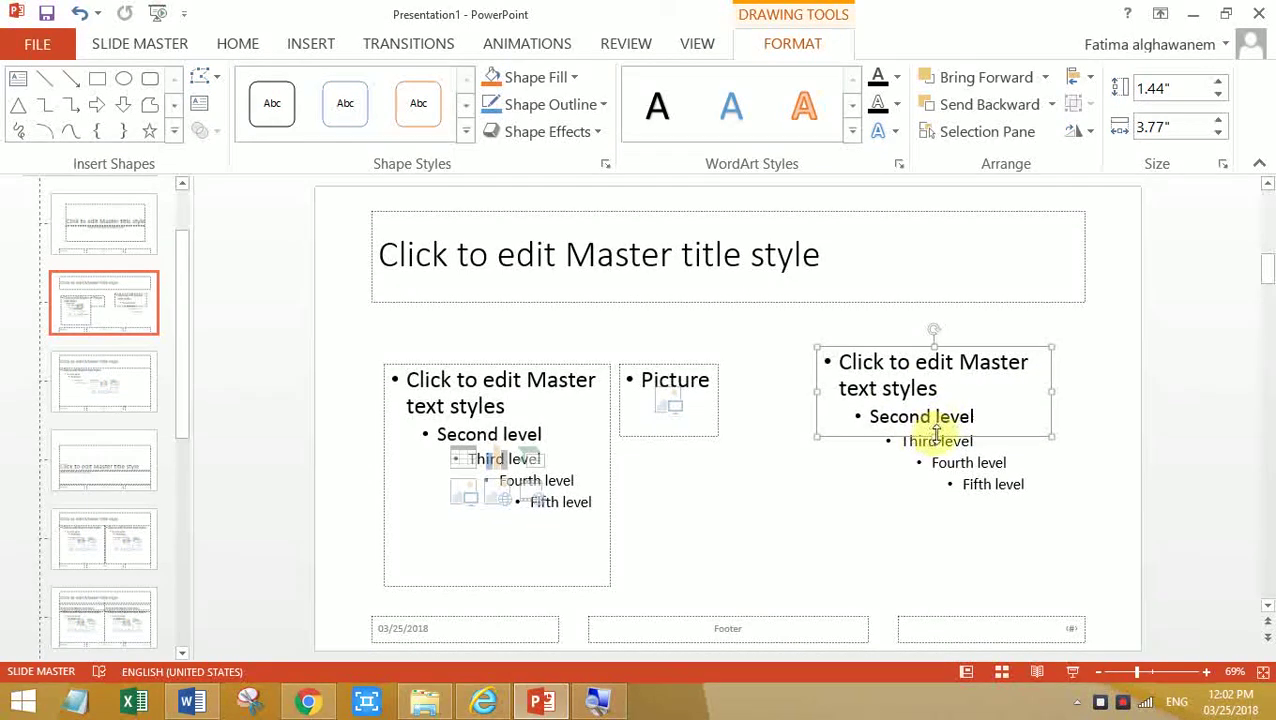
drag(934, 435, 934, 535)
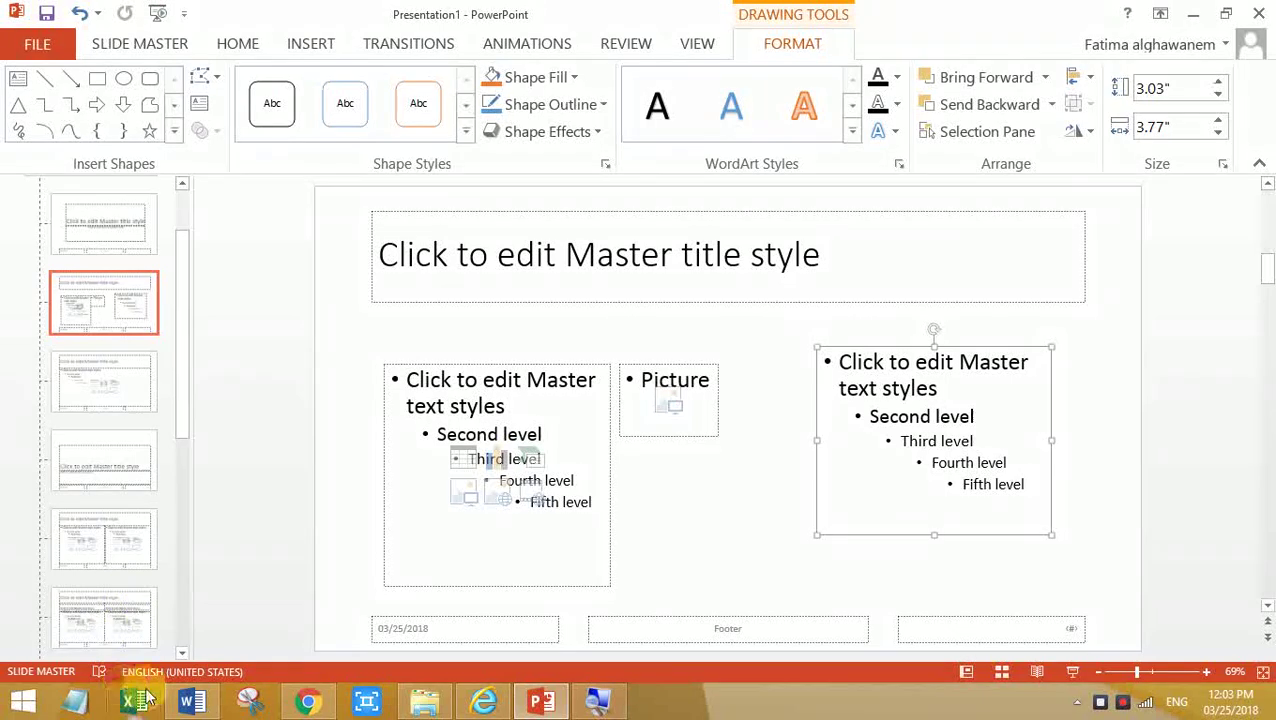
- Close Master View to return to normal view of Presentation1's title slide
click(190, 704)
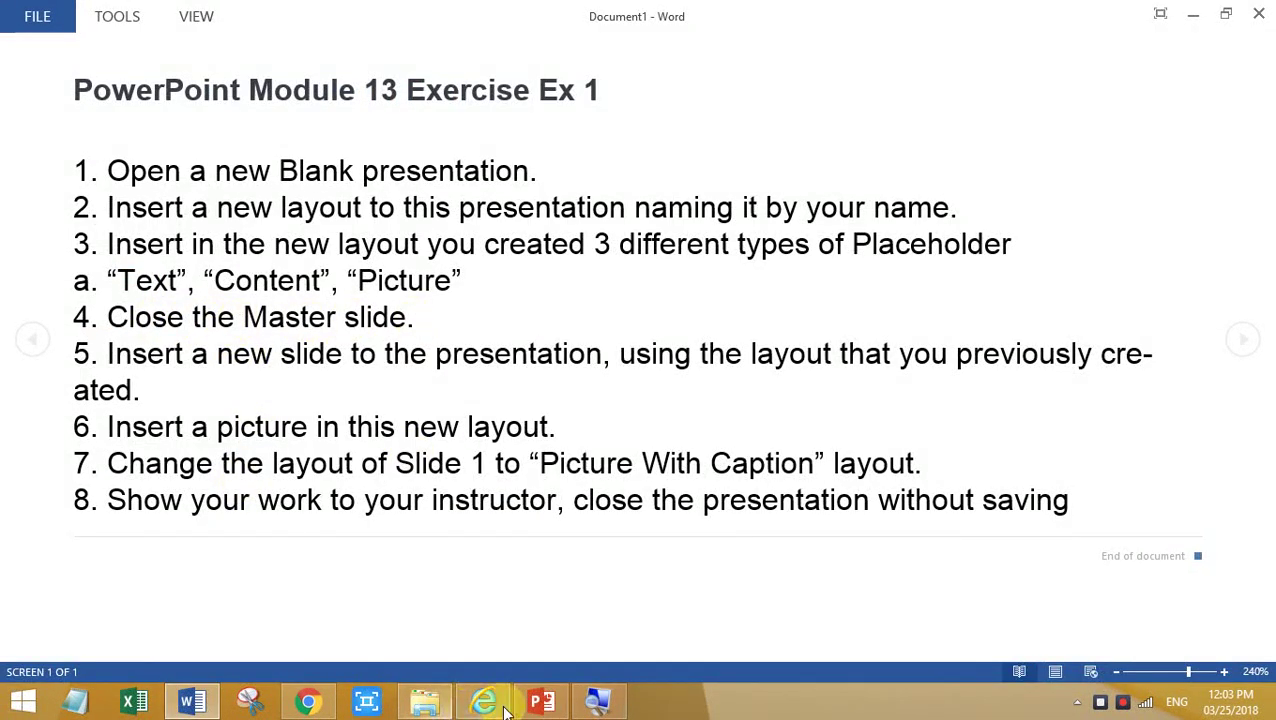
click(541, 701)
click(168, 43)
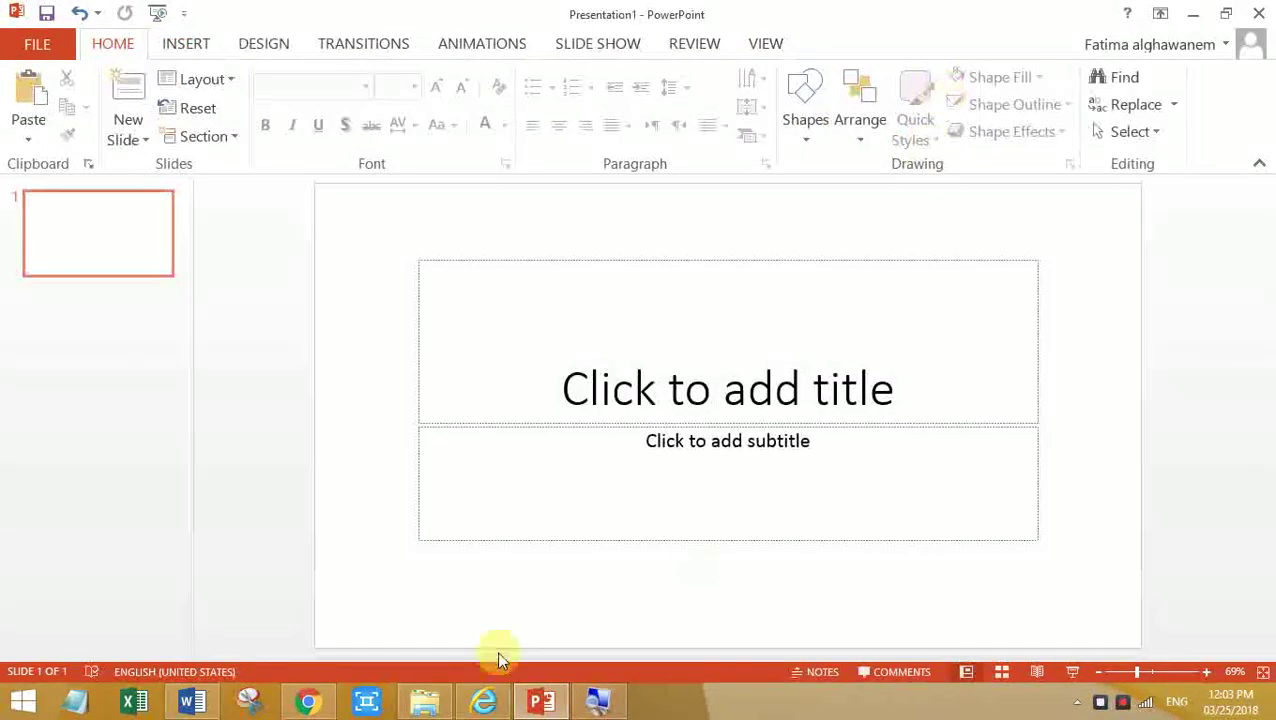
click(190, 700)
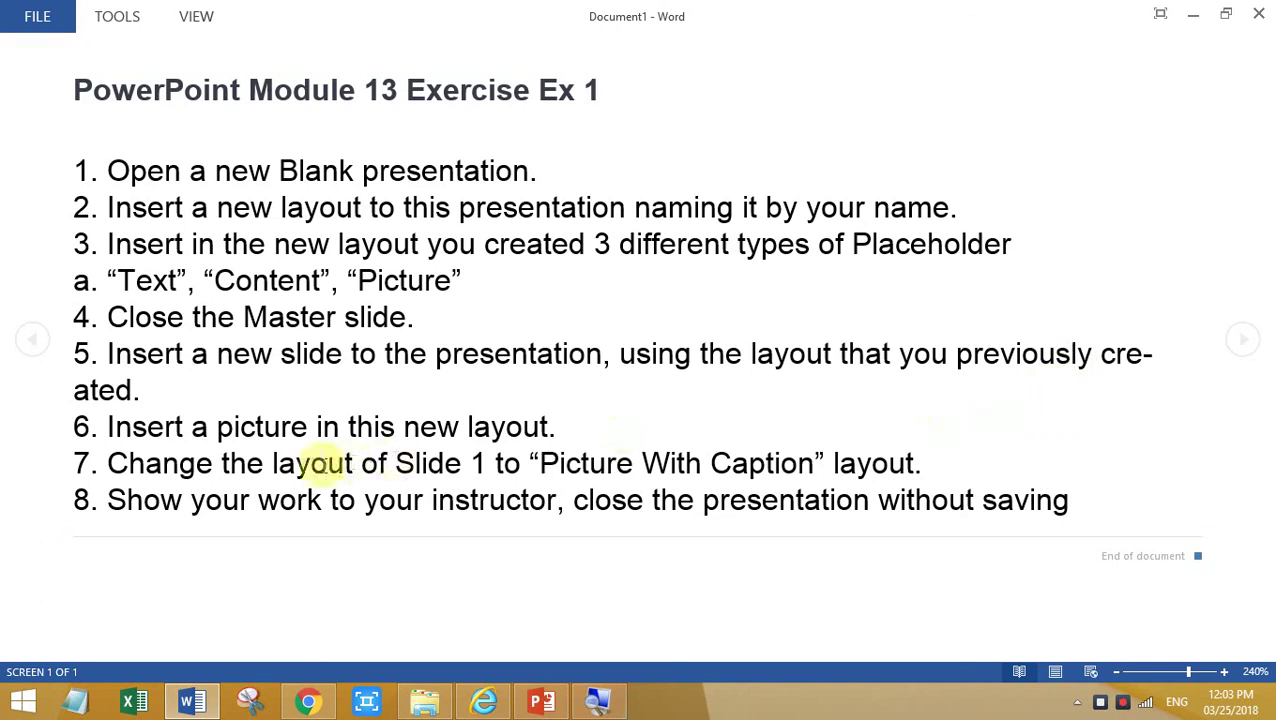
mouse_move(308, 705)
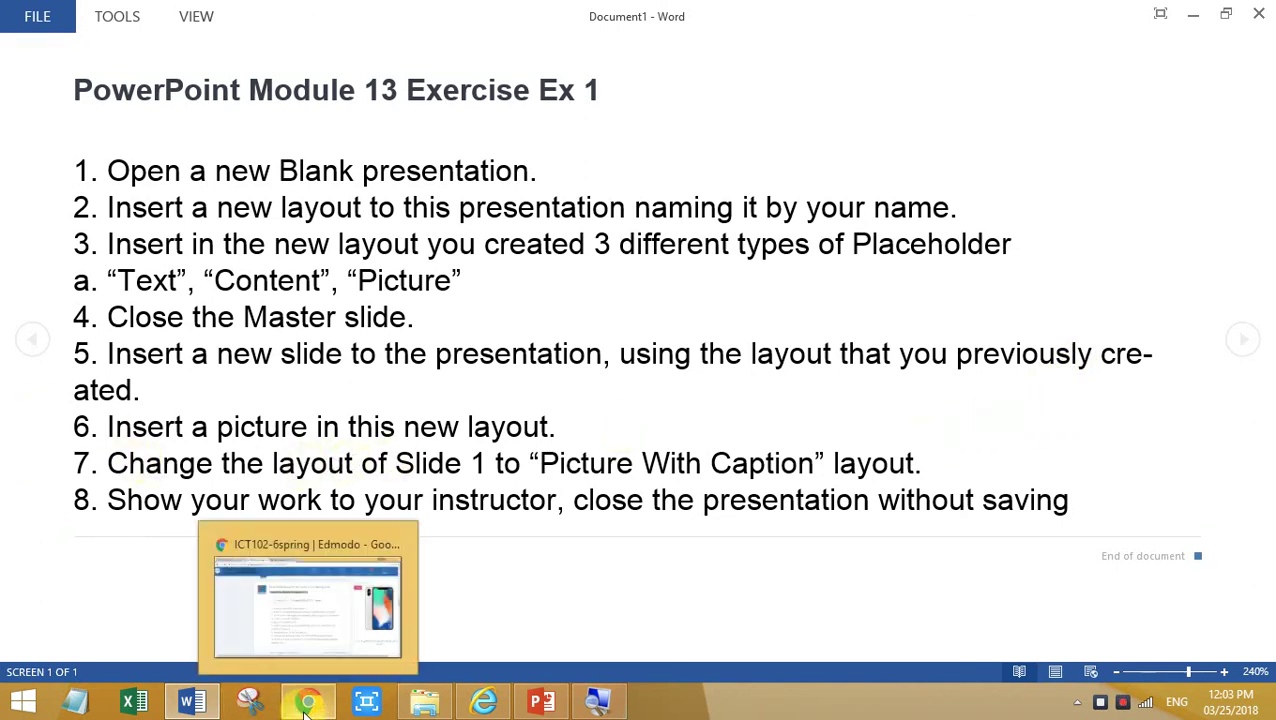
click(542, 702)
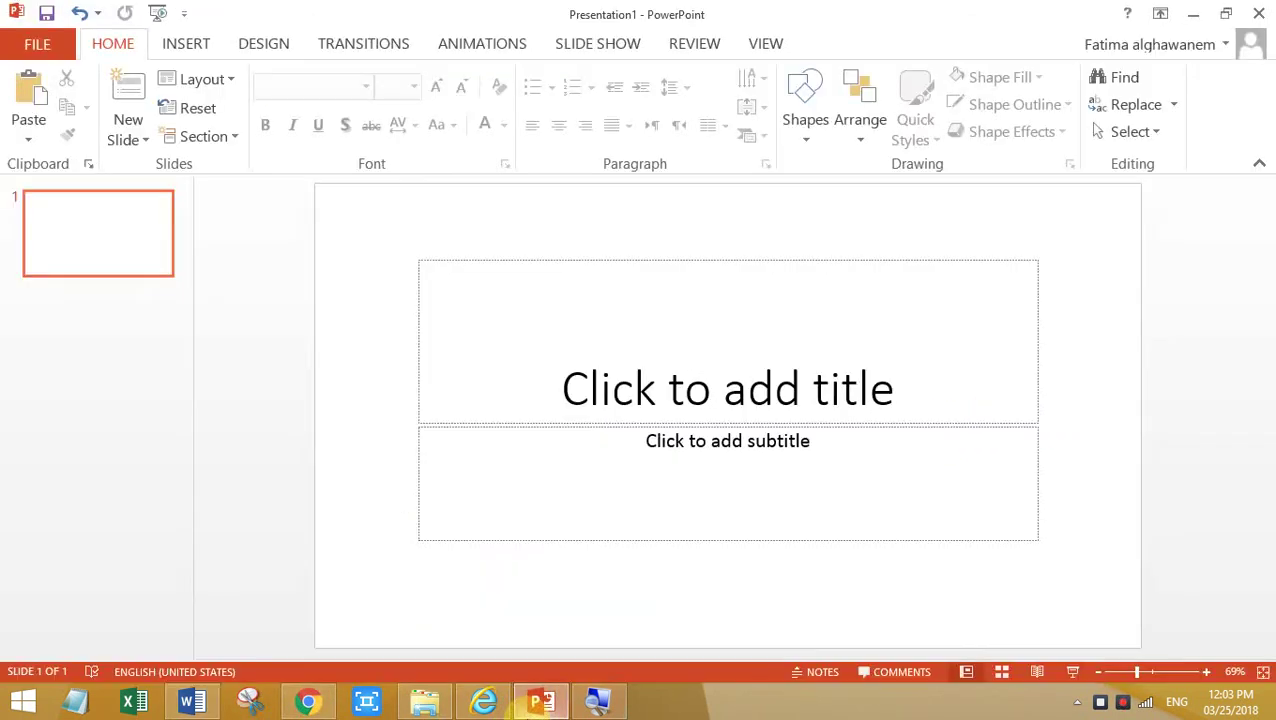
- Add a second slide from the New Slide menu using the custom student-named layout
click(146, 140)
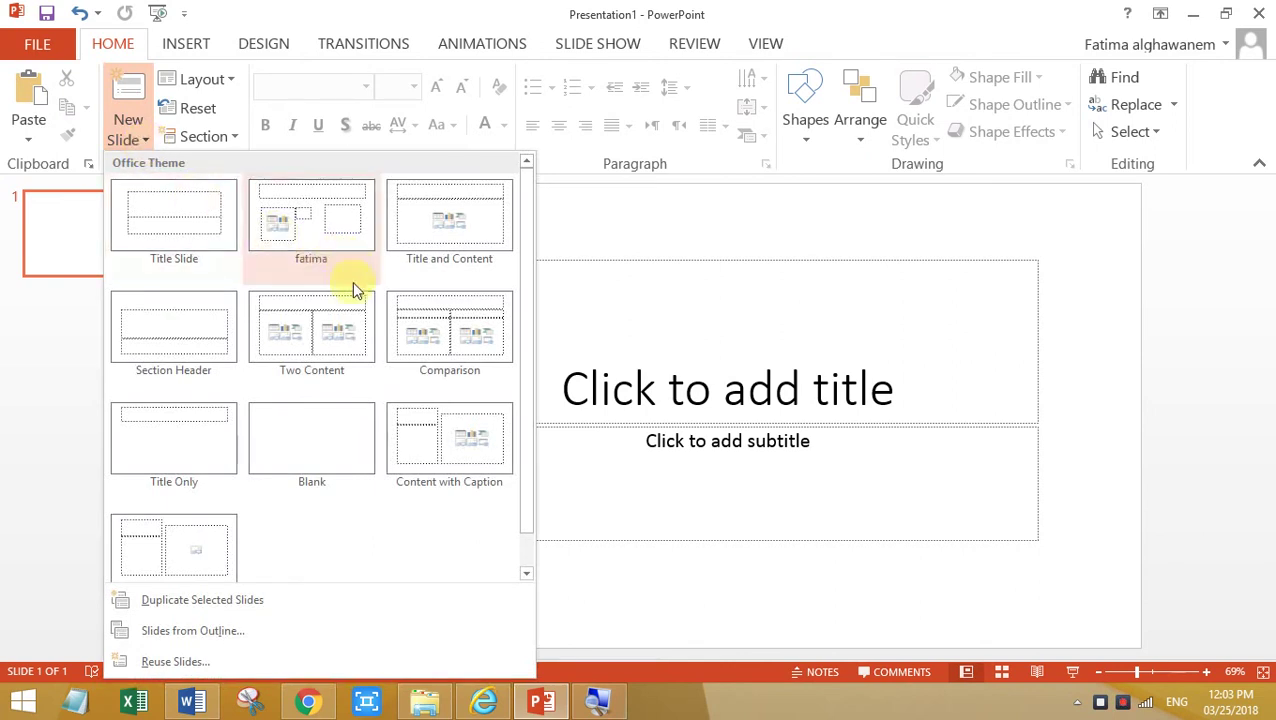
click(316, 244)
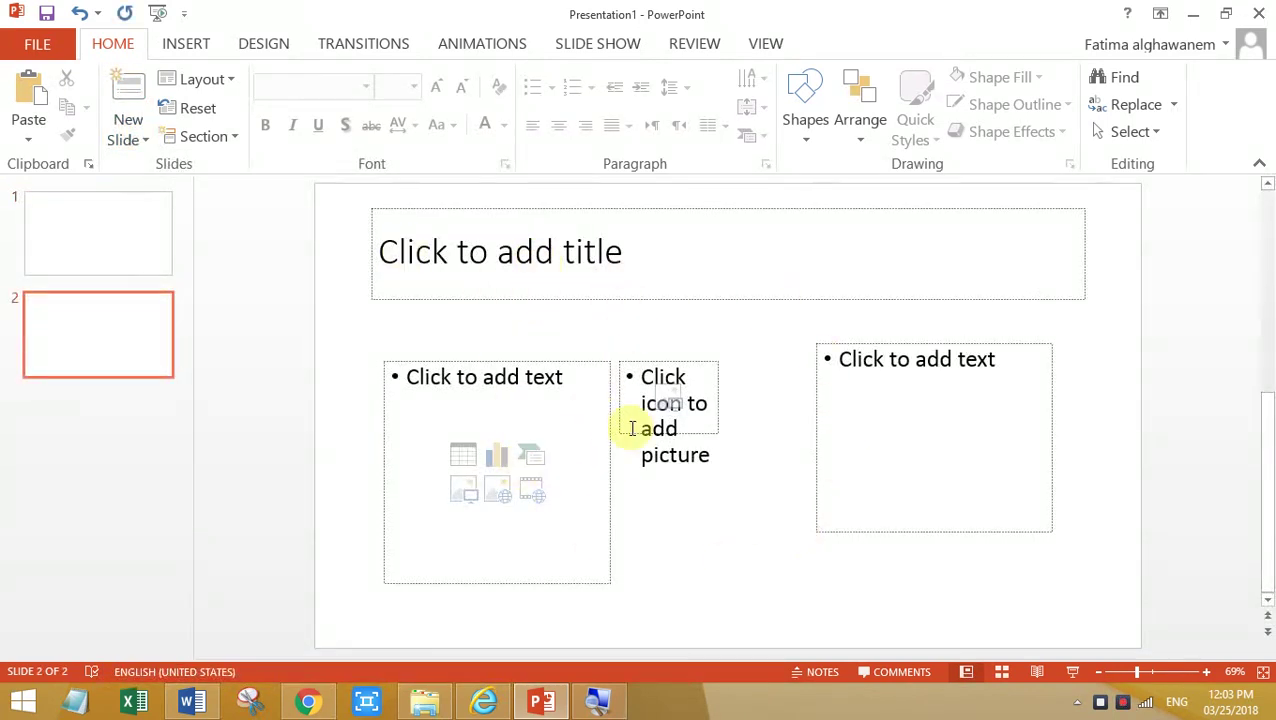
click(192, 703)
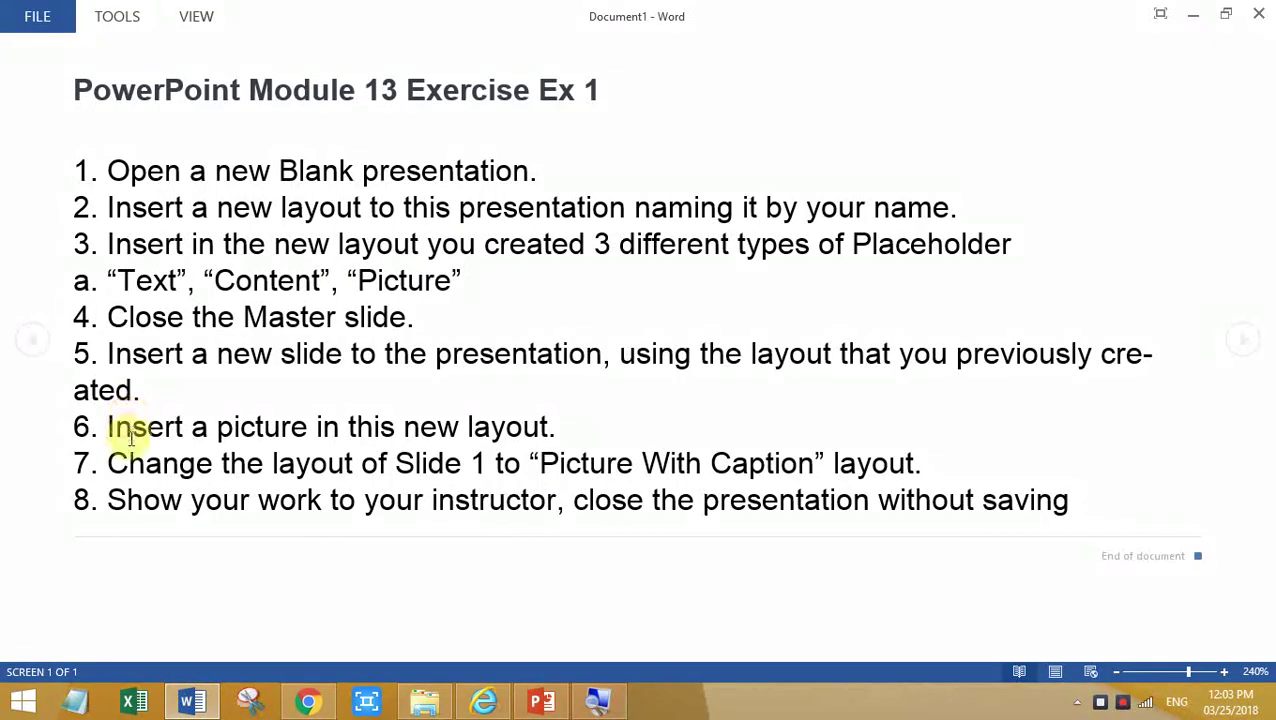
click(531, 704)
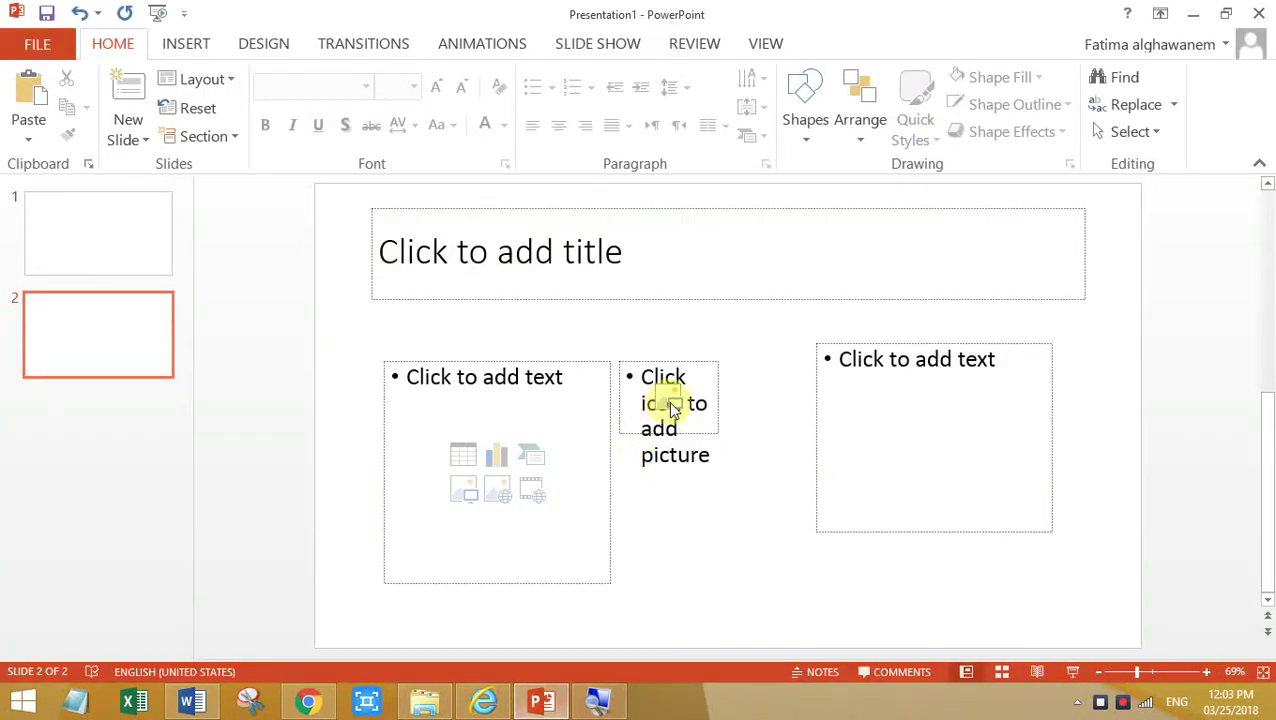
- Insert an image from the Pictures folder into slide 2's picture placeholder
click(668, 401)
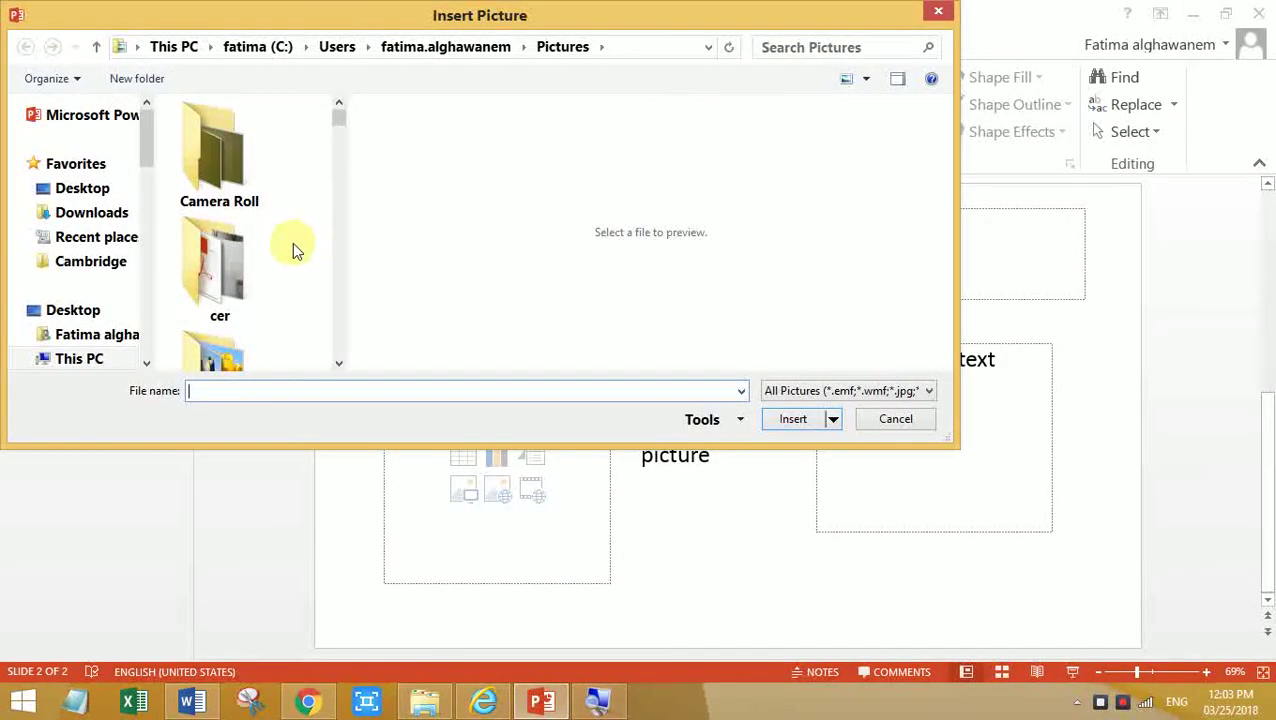
drag(339, 120, 339, 147)
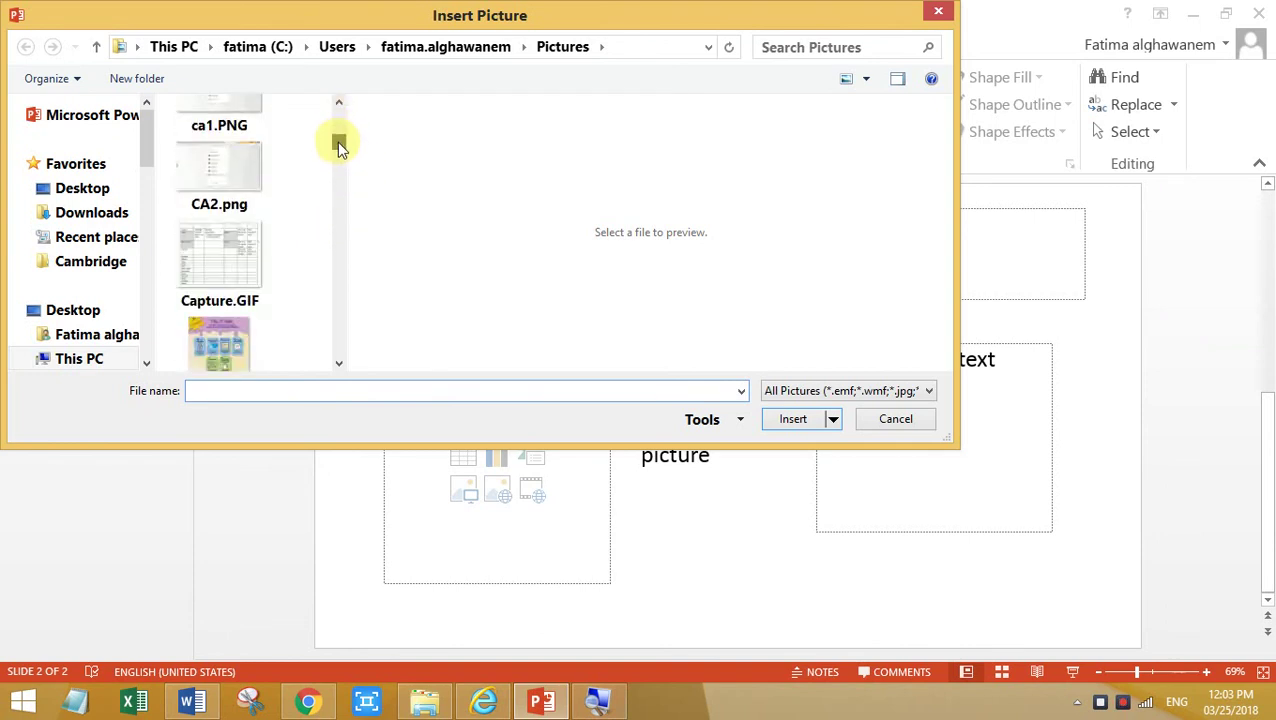
double_click(209, 341)
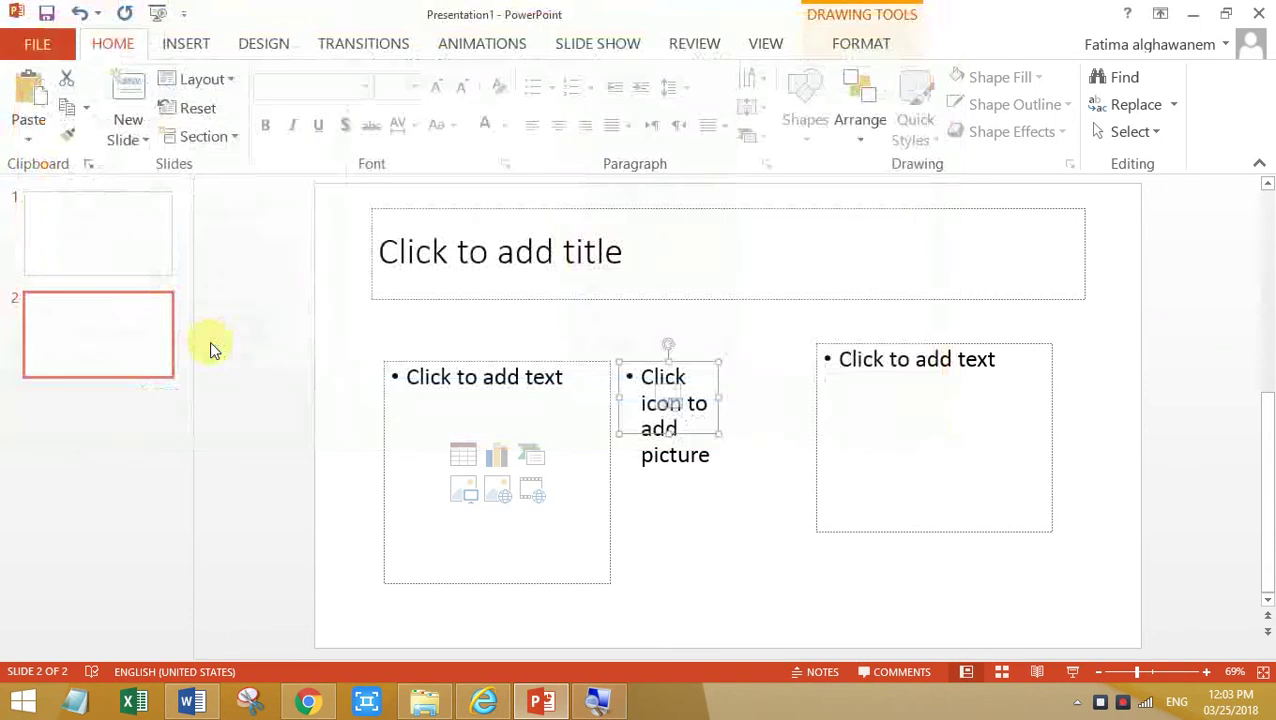
click(190, 701)
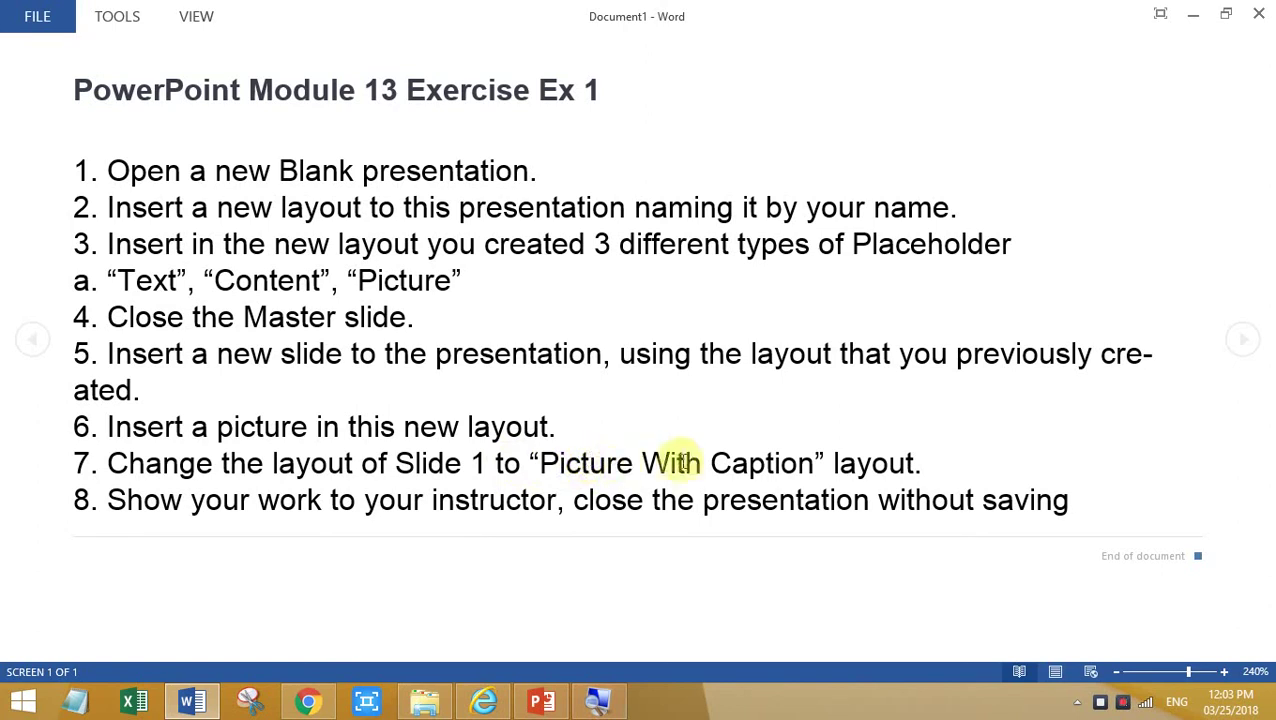
- Select slide 1 in PowerPoint and check the exercise instructions in Word
click(540, 705)
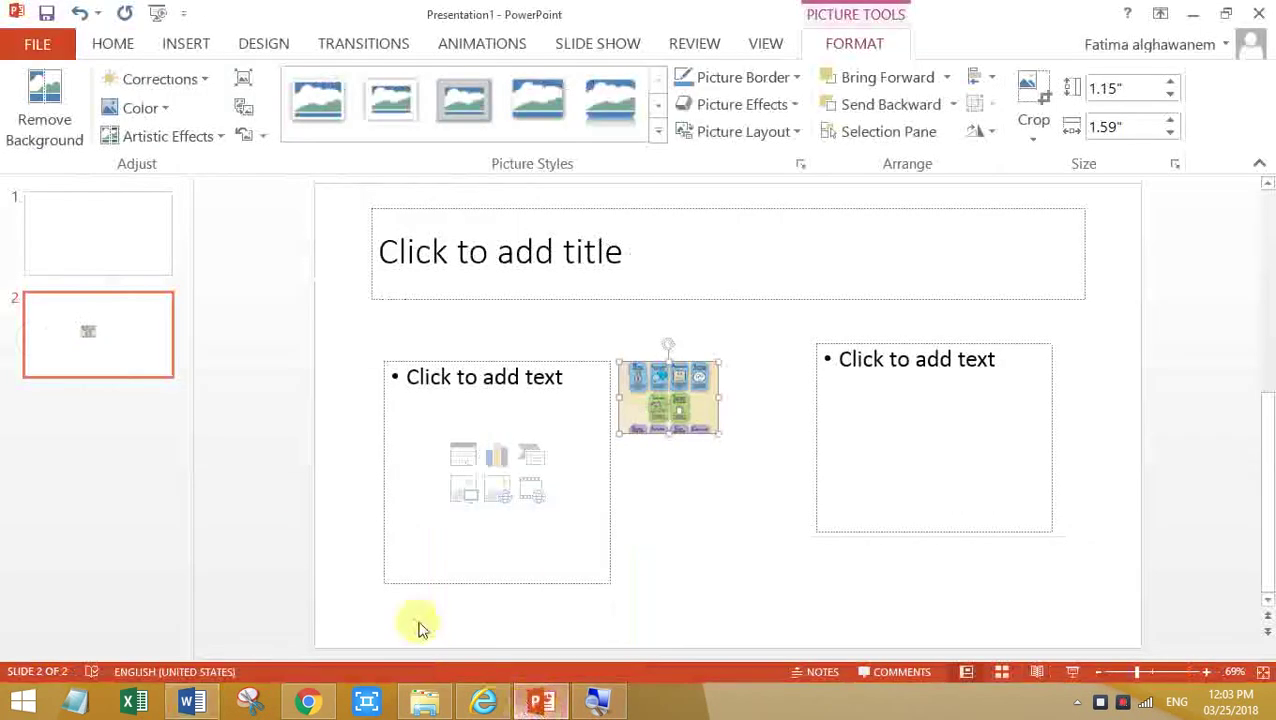
click(126, 254)
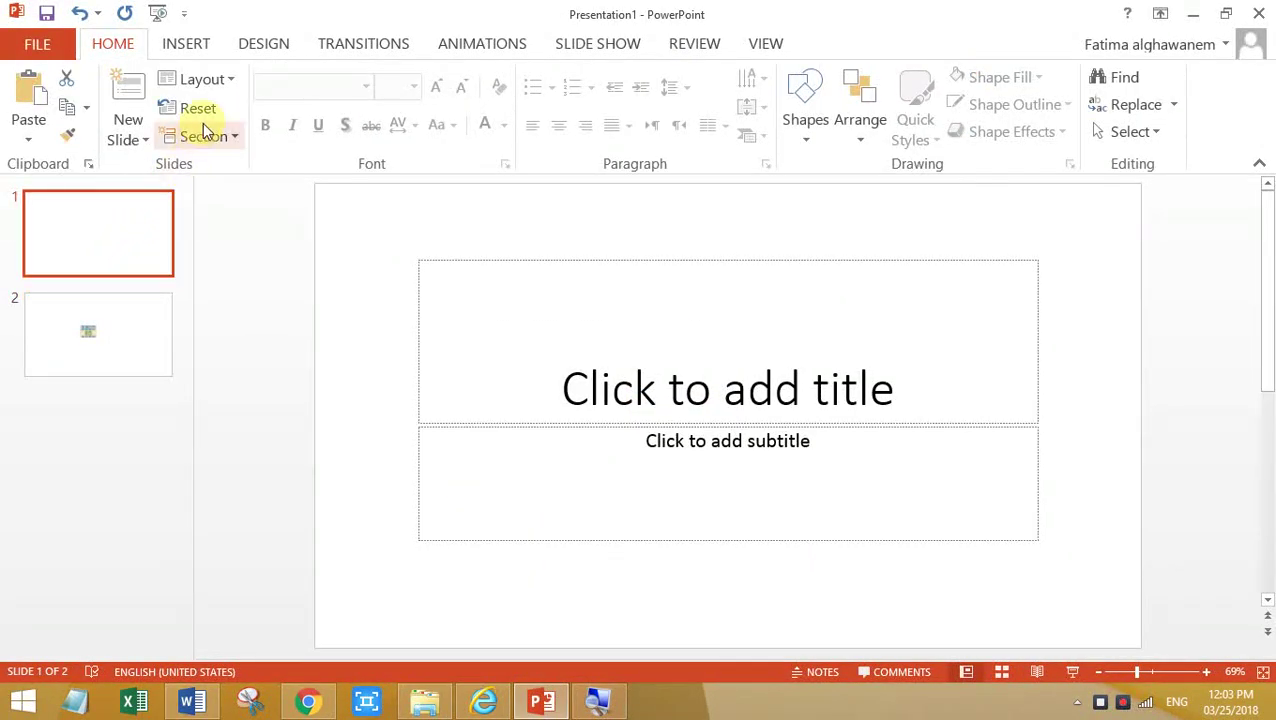
click(230, 80)
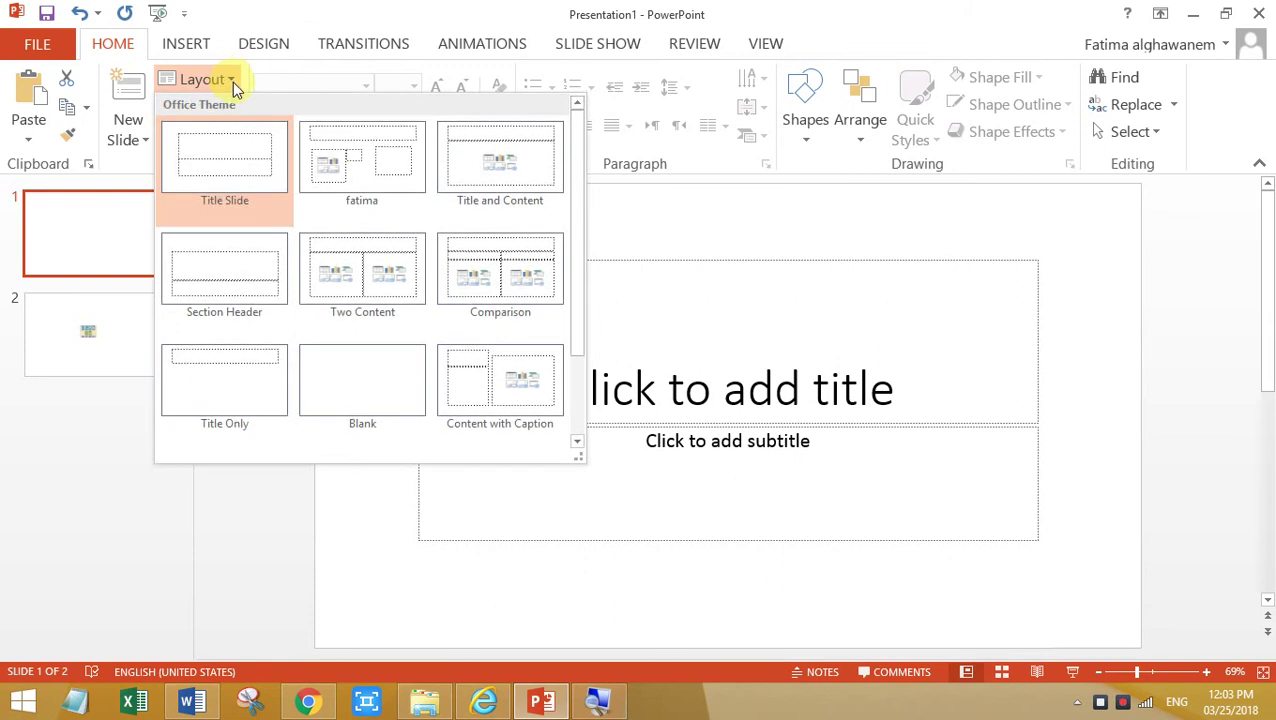
click(205, 703)
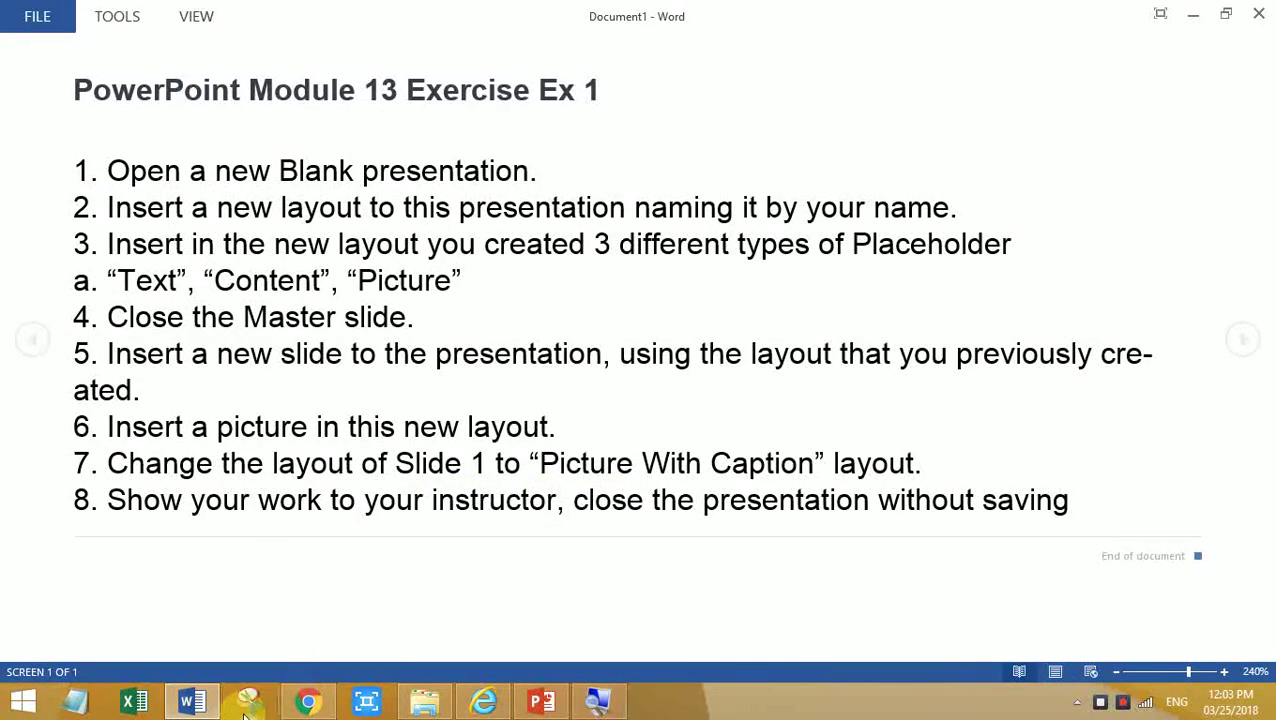
- Give slide 1 the Picture with Caption layout from the Home Layout gallery, then return to Word
click(536, 702)
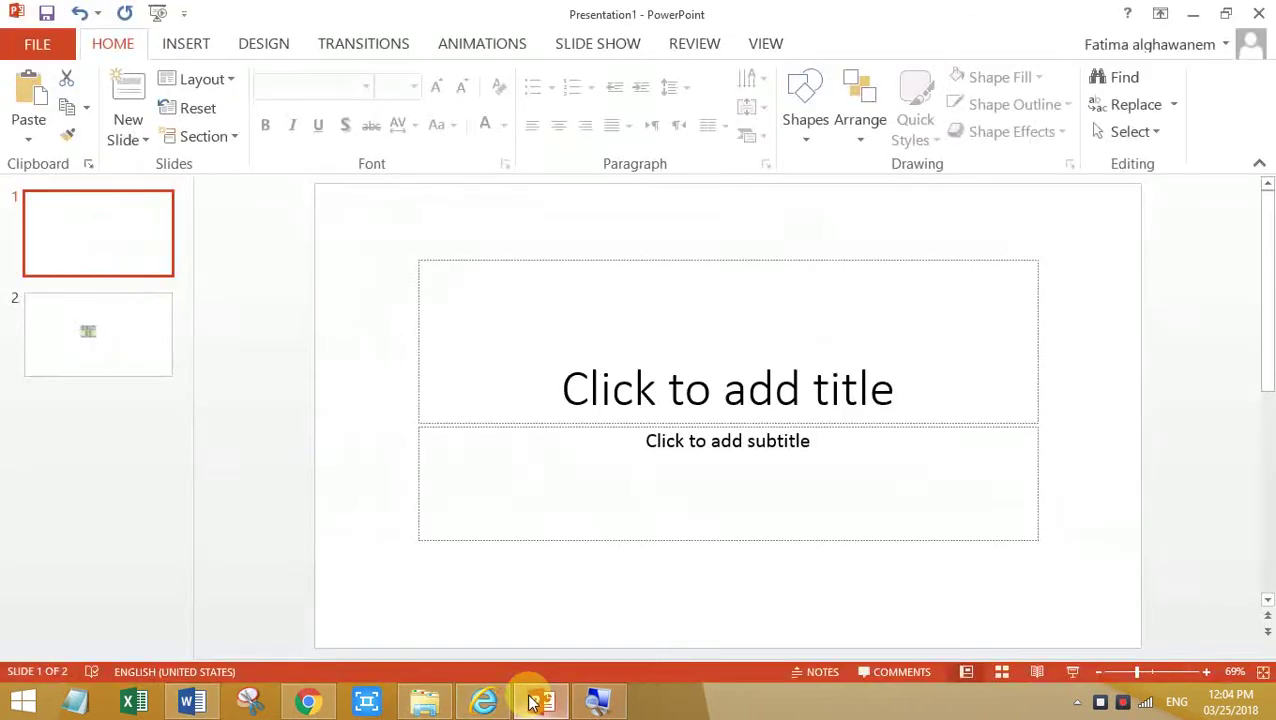
click(205, 80)
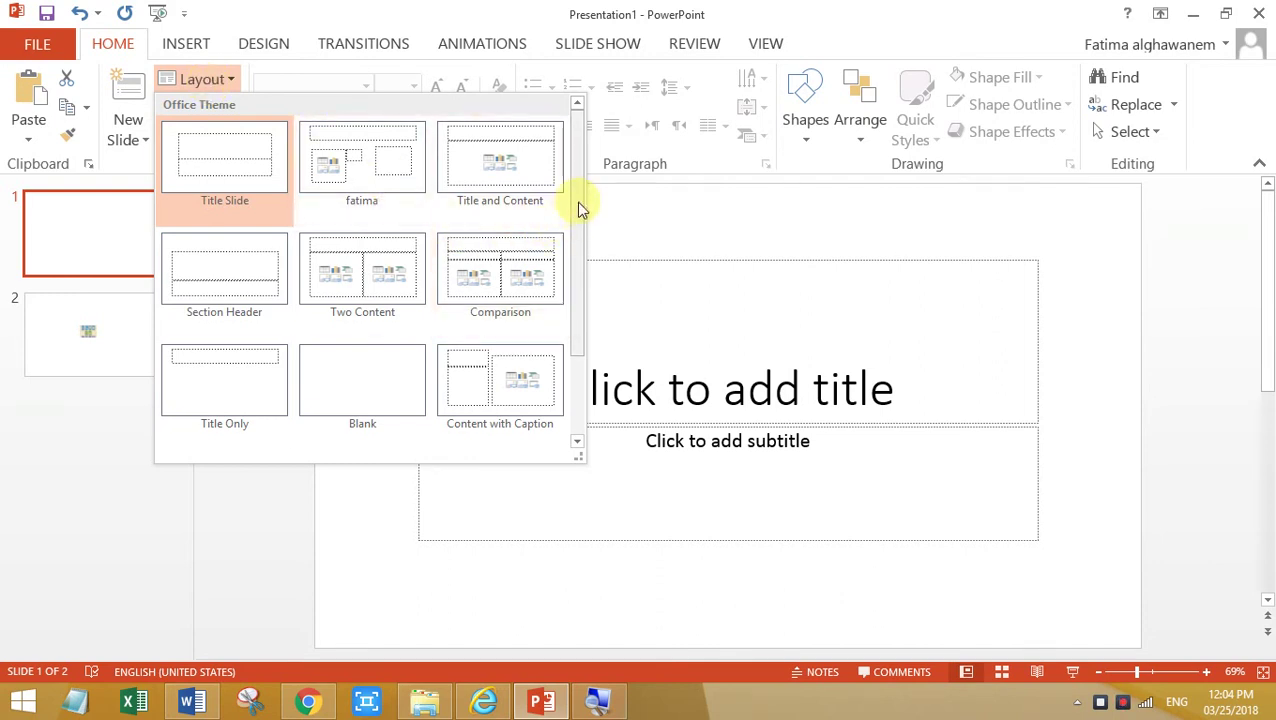
drag(576, 201, 591, 276)
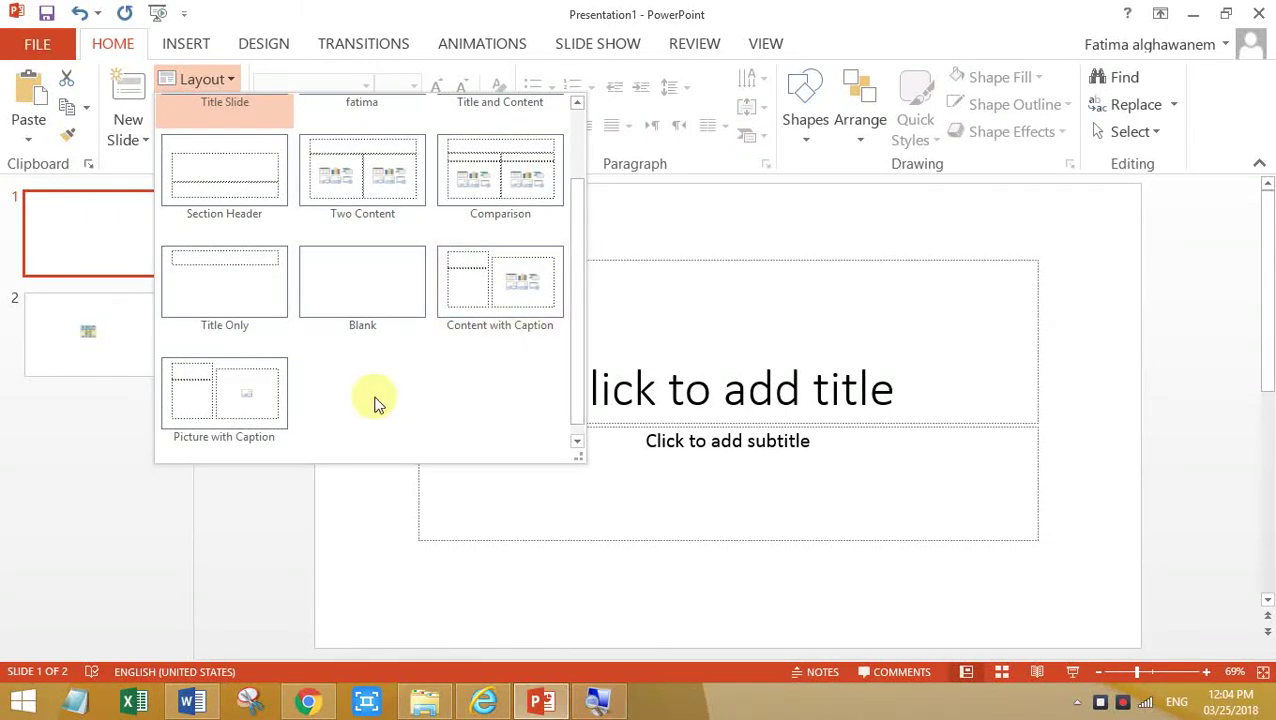
click(239, 402)
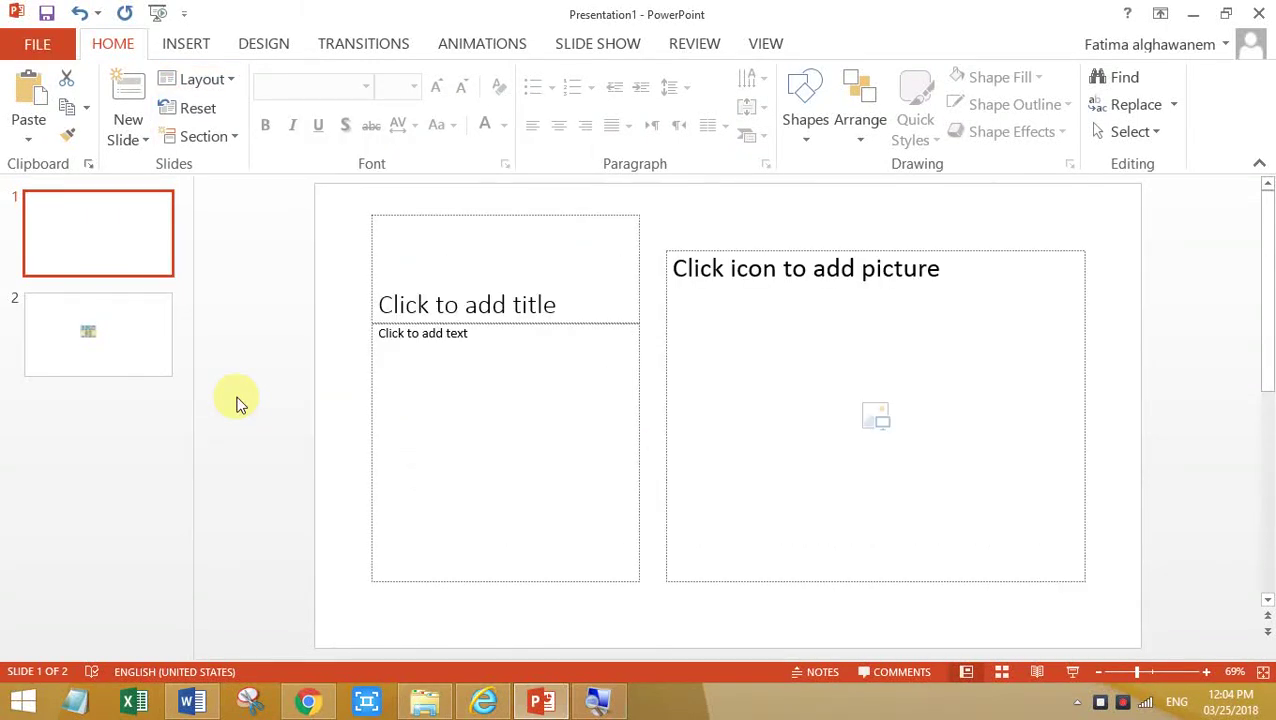
click(201, 703)
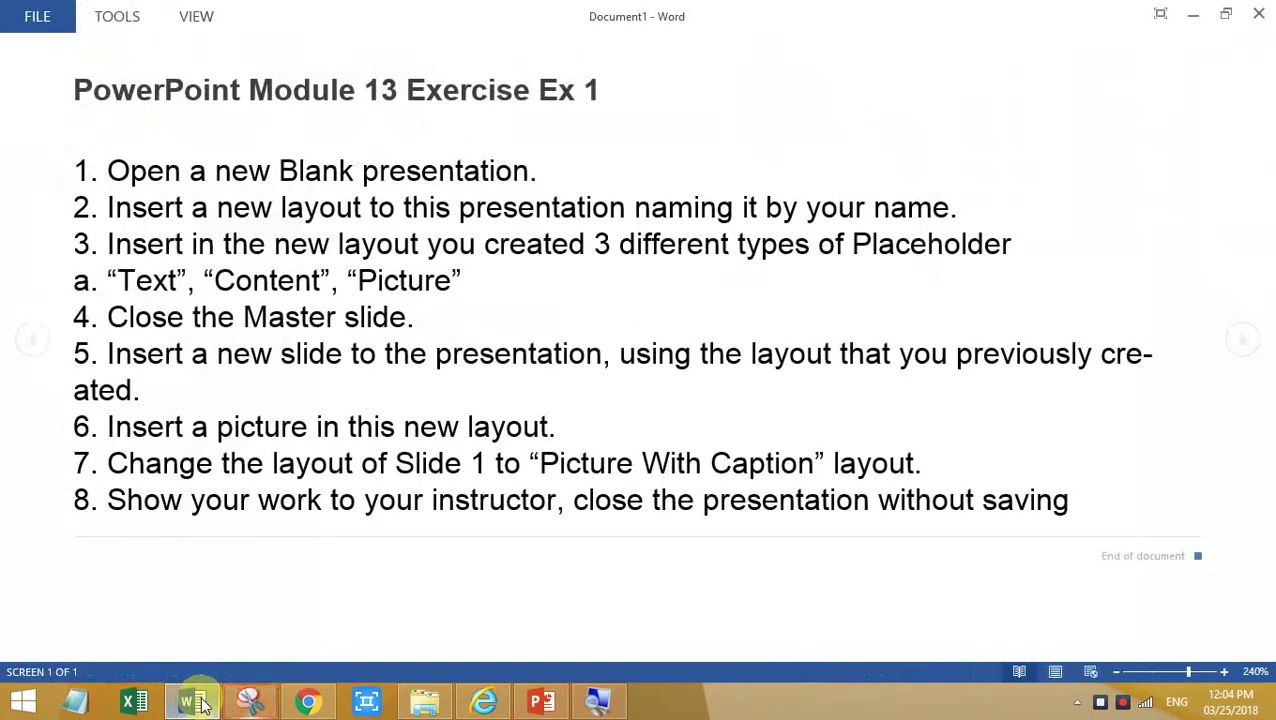